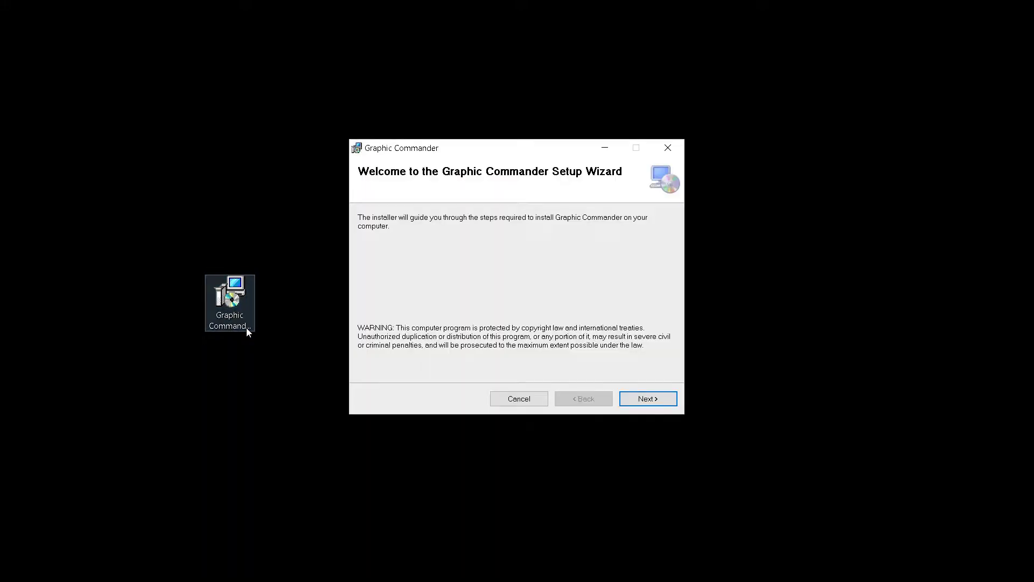
- Install Graphic Commander into the default PolyComp folder for Just me
click(672, 401)
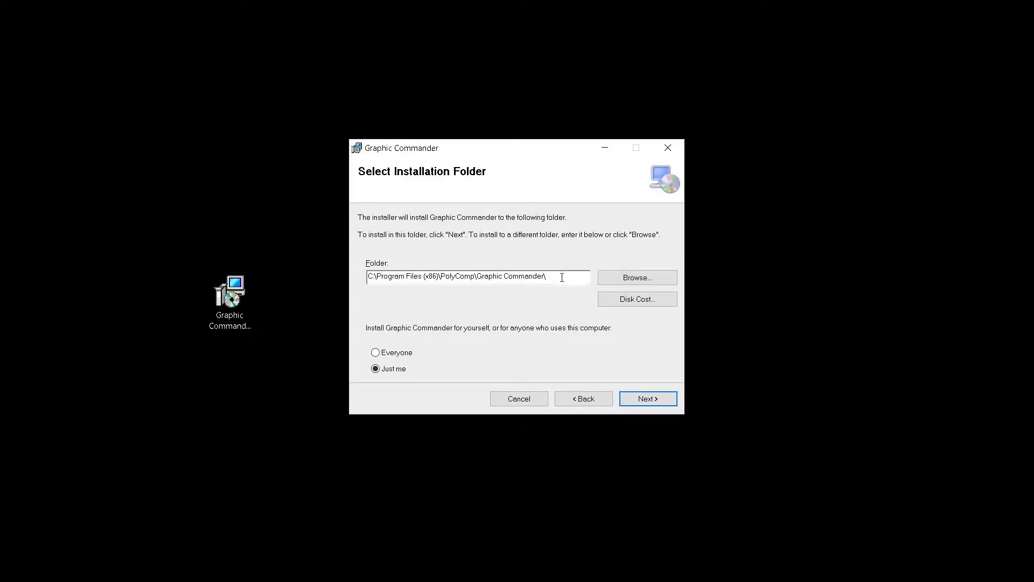
drag(560, 275, 369, 275)
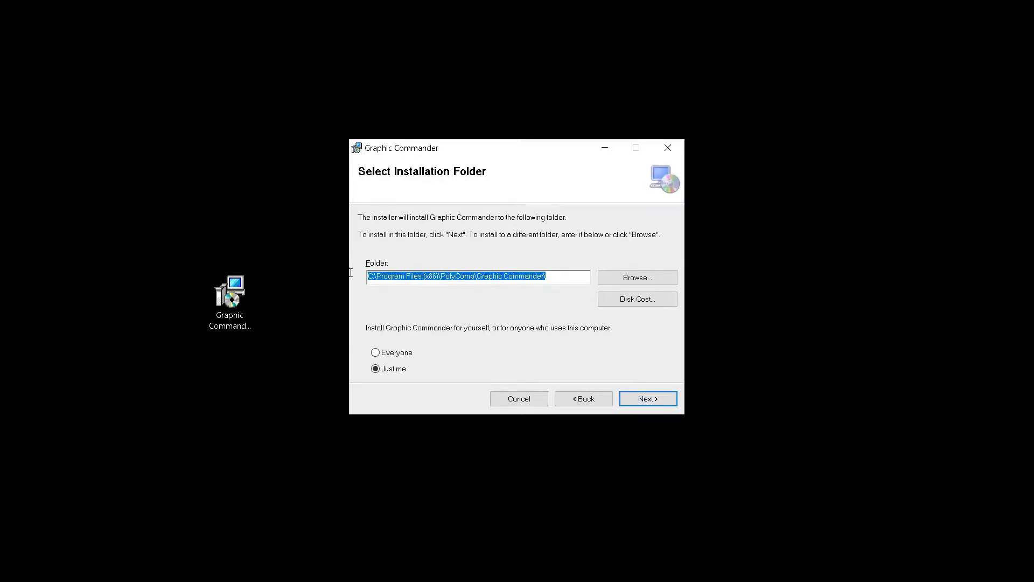
click(547, 276)
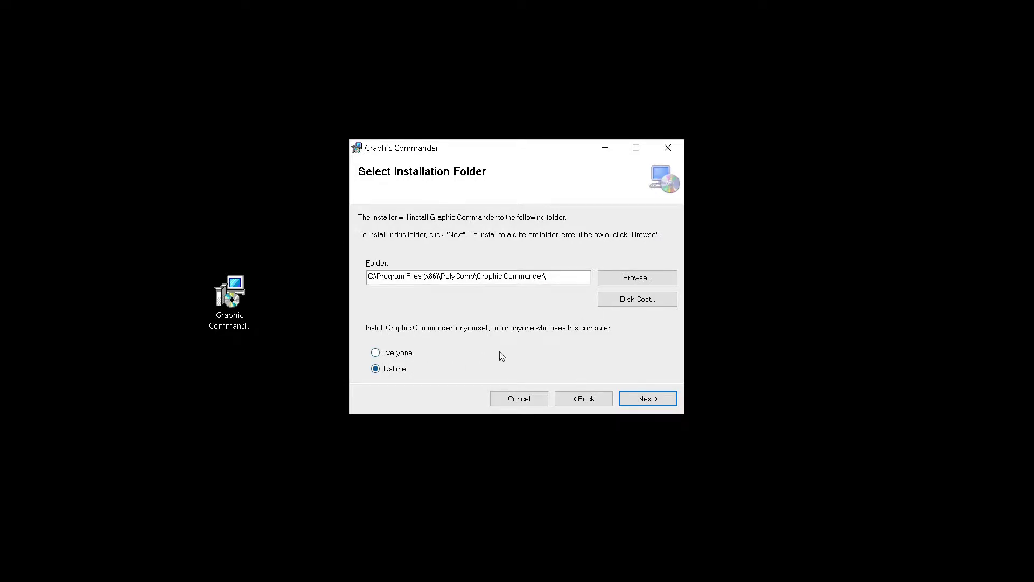
click(644, 401)
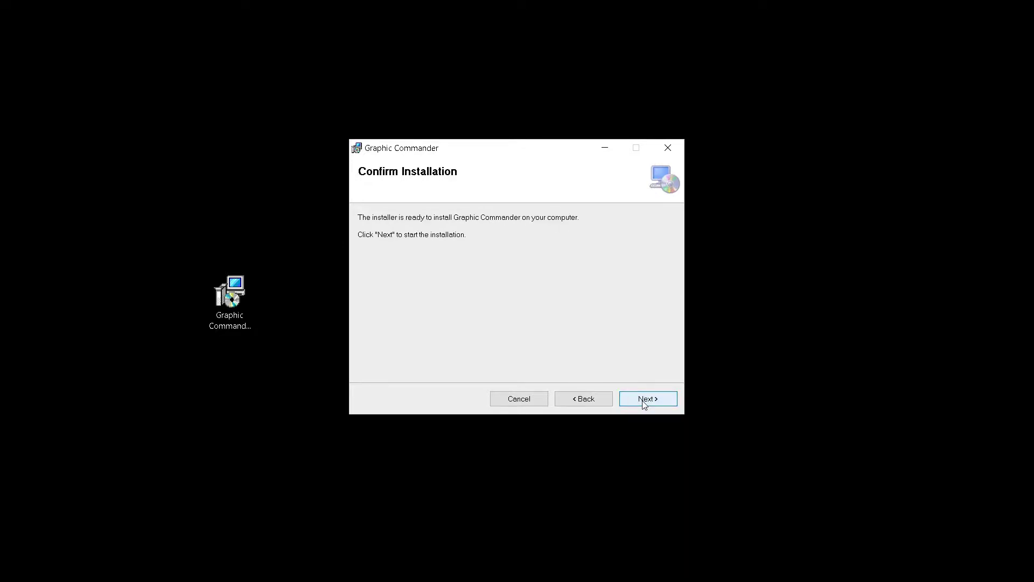
click(643, 401)
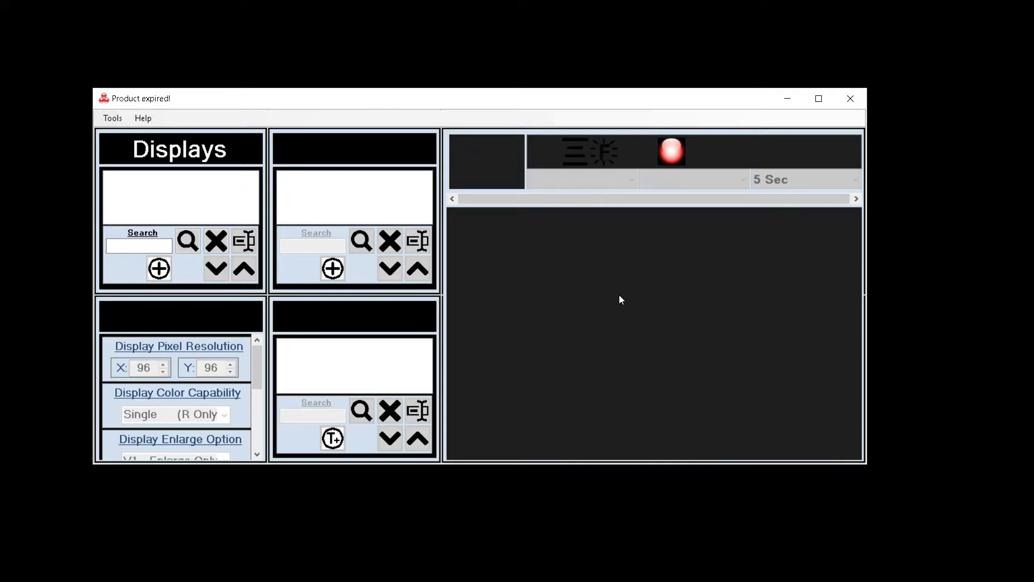
- Open Help > About and copy the full Software ID to the clipboard
click(143, 118)
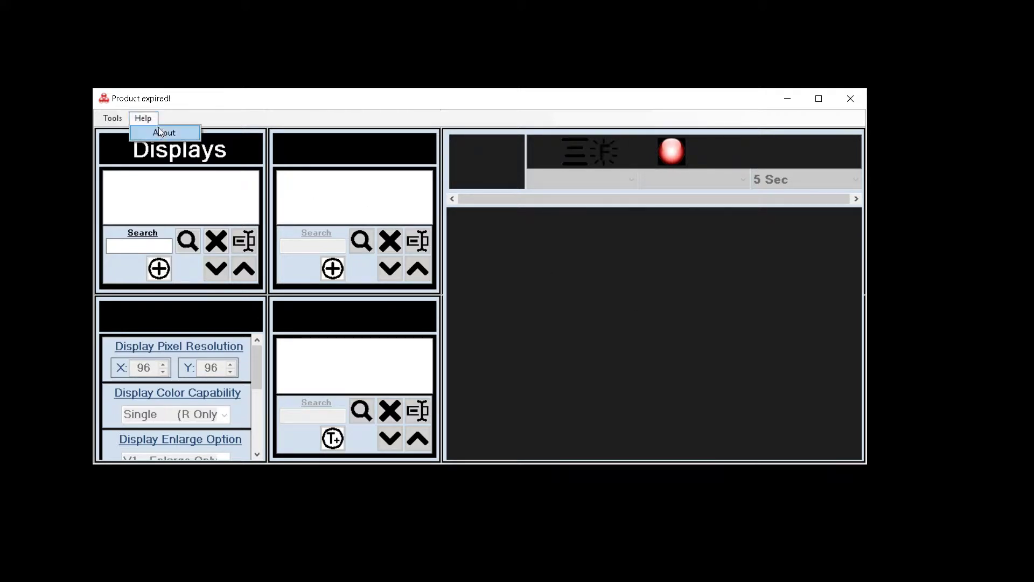
click(160, 132)
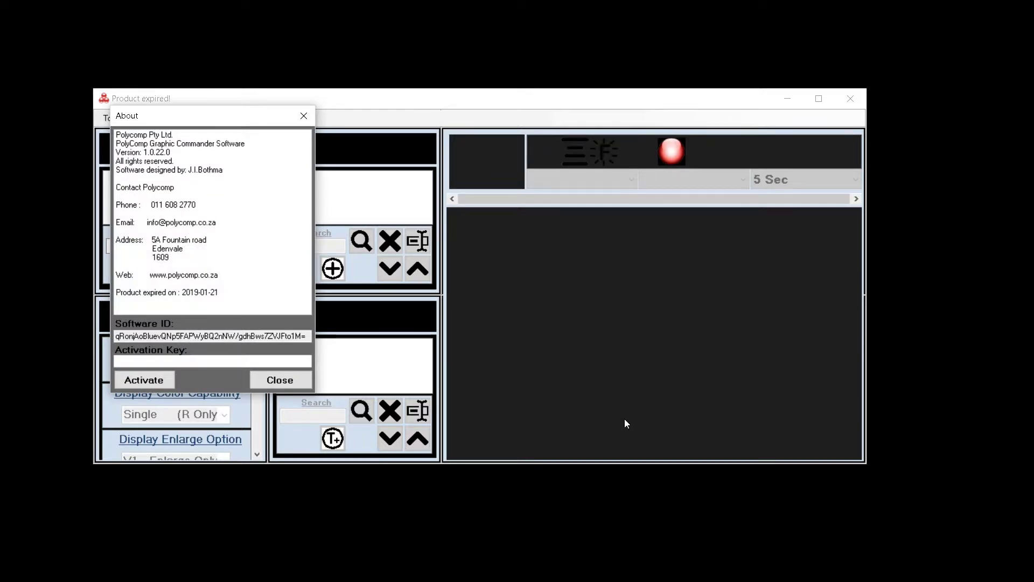
drag(115, 335, 310, 335)
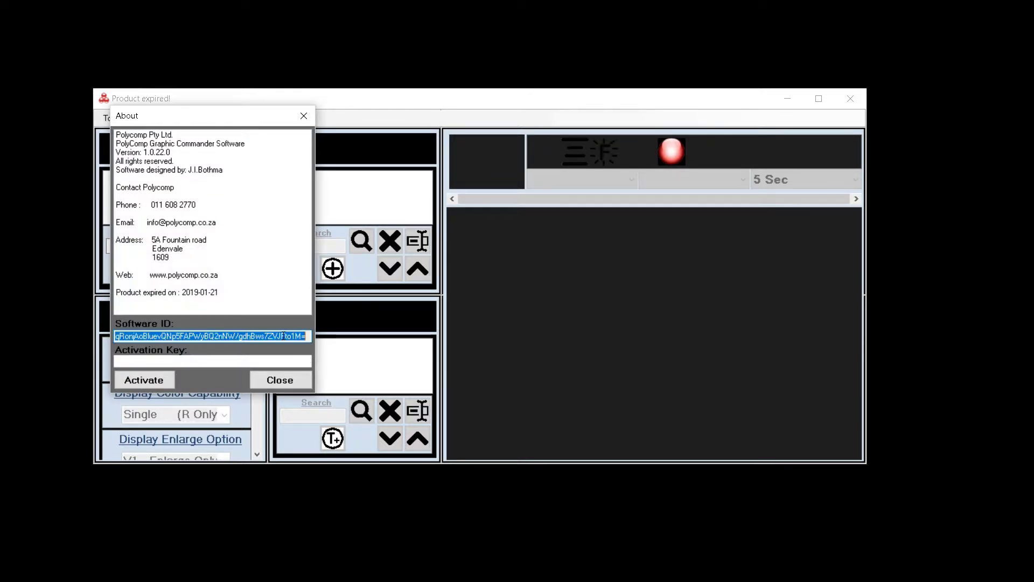
right_click(282, 335)
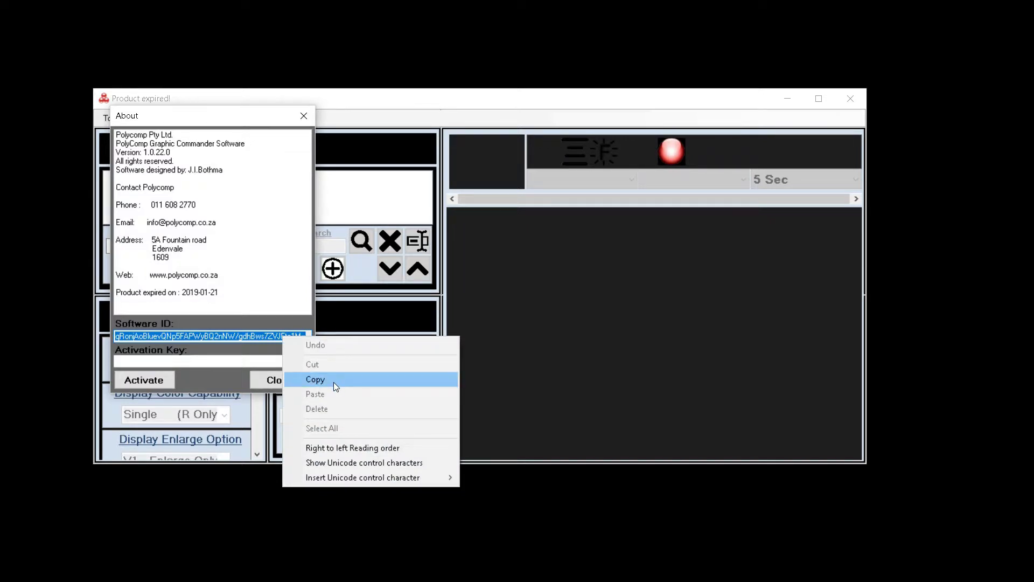
click(334, 380)
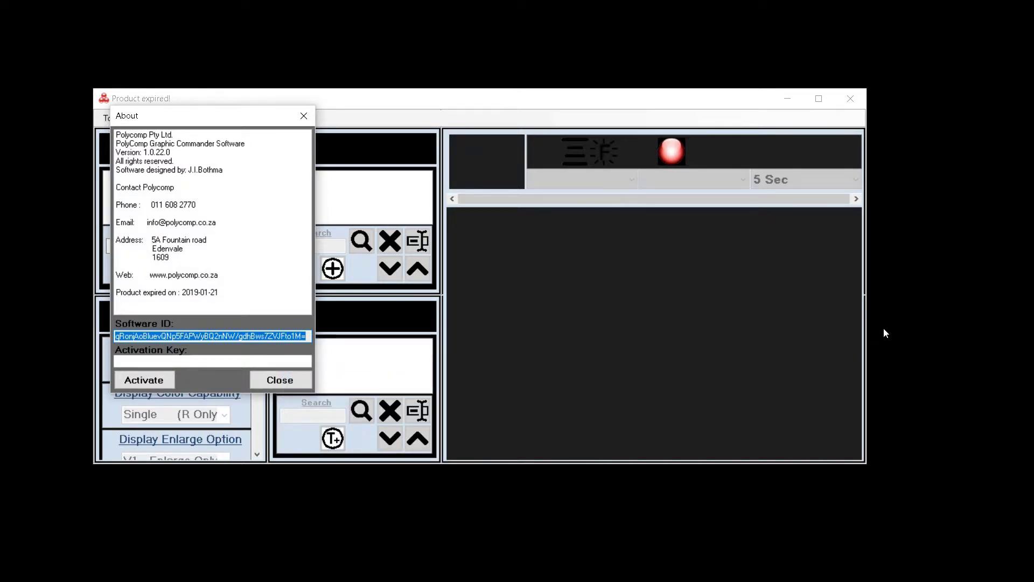
click(902, 317)
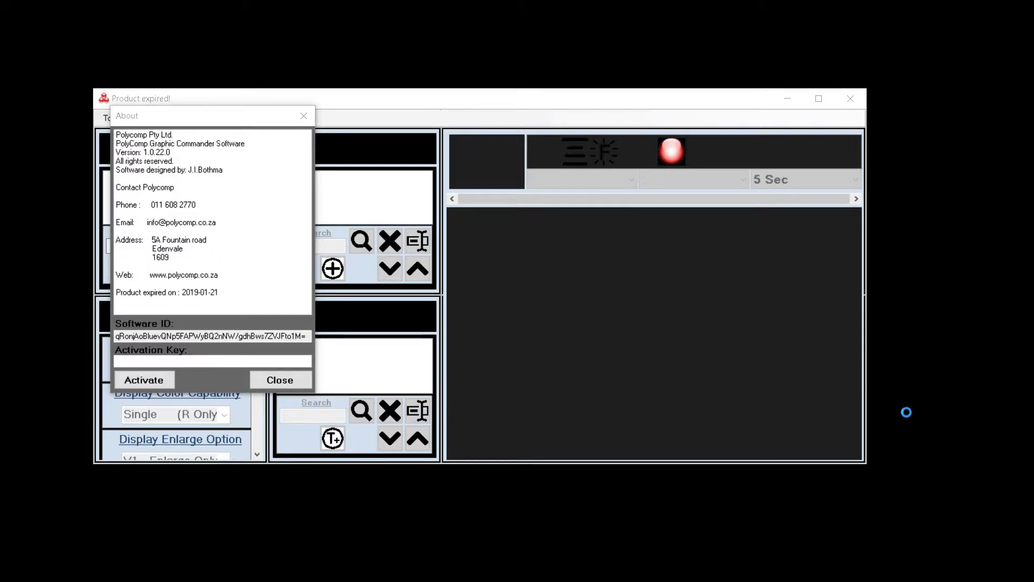
- Create a new desktop text document named 'PolyComp Software Id'
right_click(901, 322)
mouse_move(916, 477)
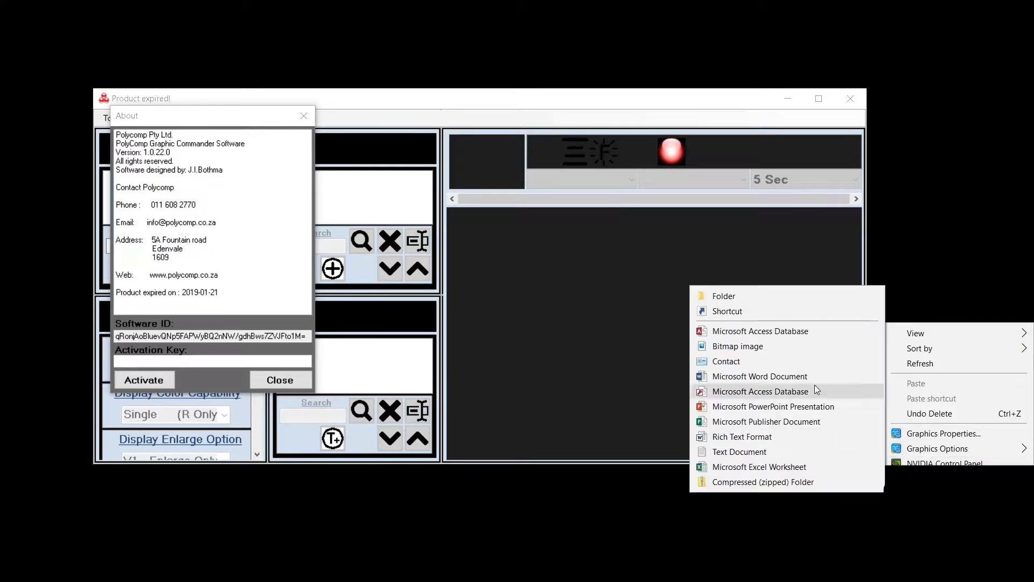
click(754, 451)
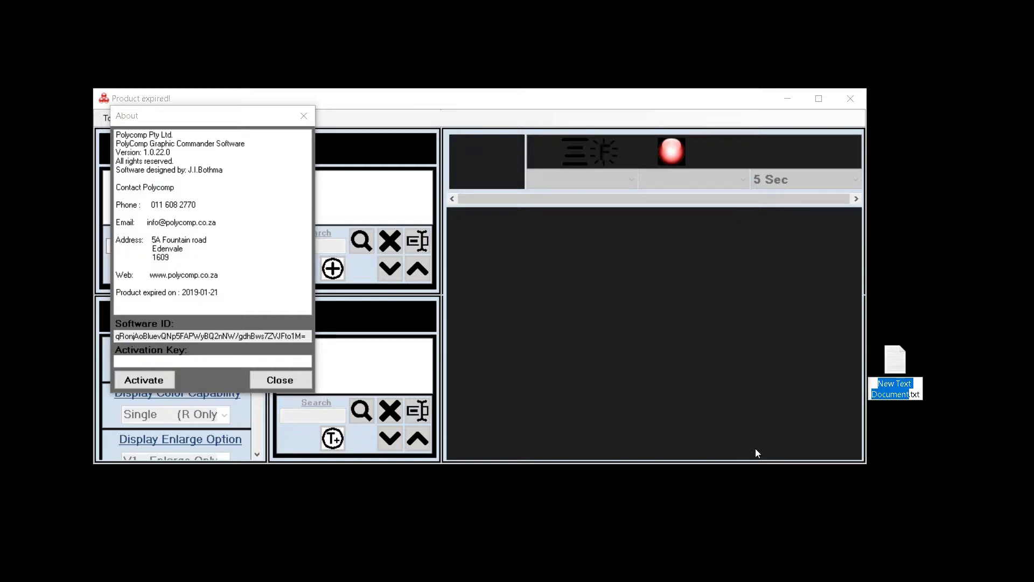
text(Poly)
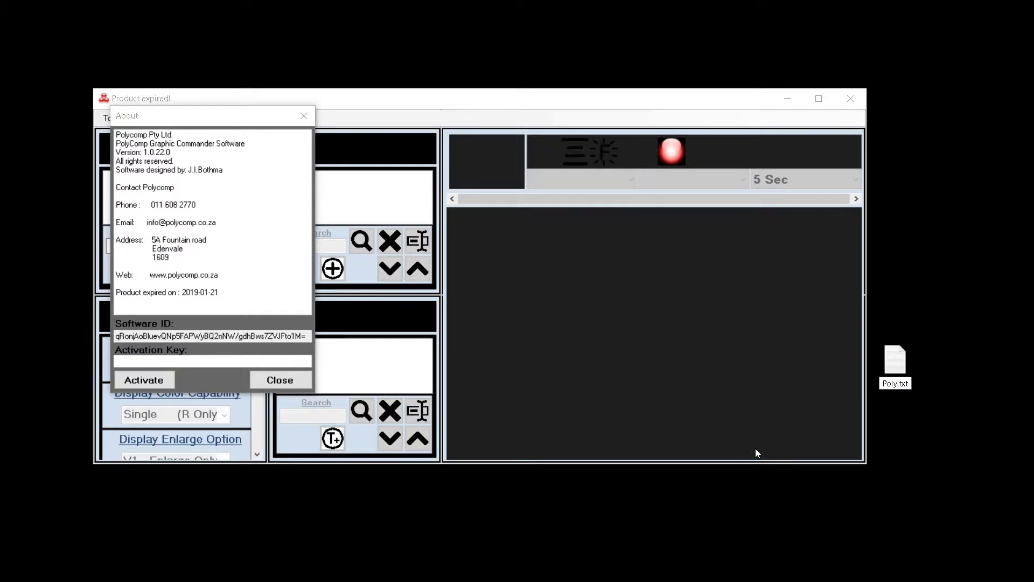
text(Comp Sop)
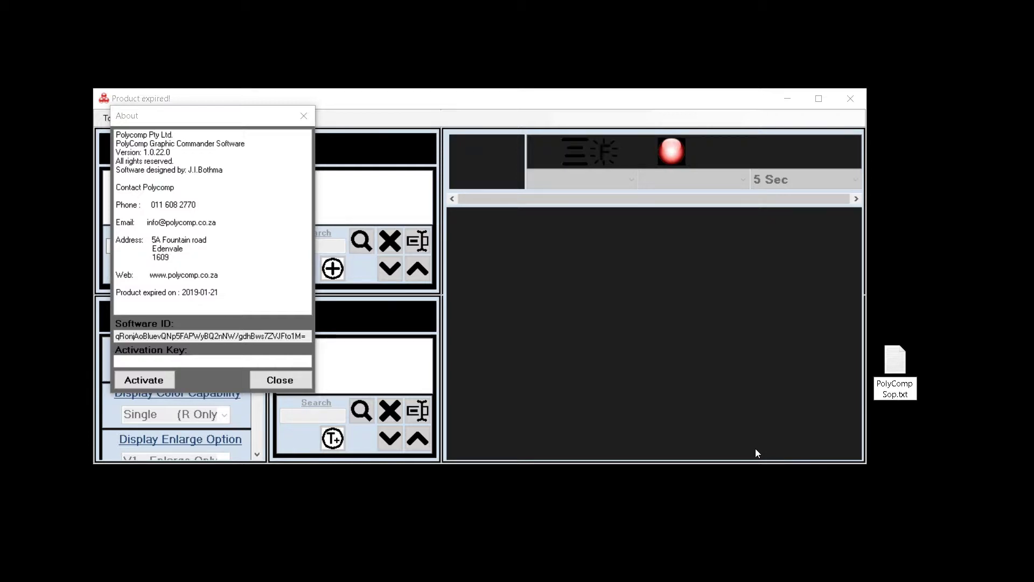
key(BackSpace)
text(ftware Id)
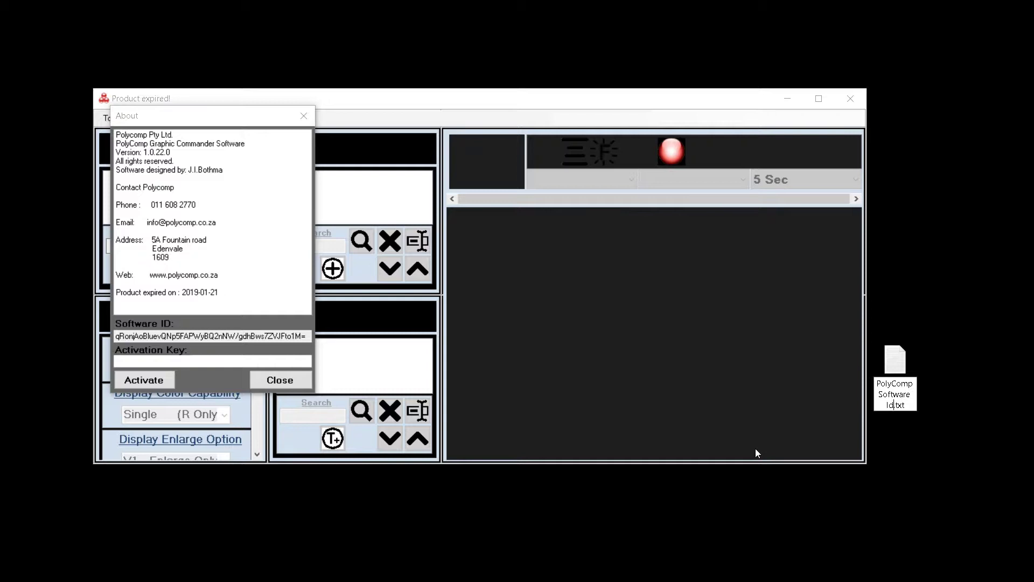
- Paste the Software ID into PolyComp Software Id.txt and save it when closing
double_click(898, 377)
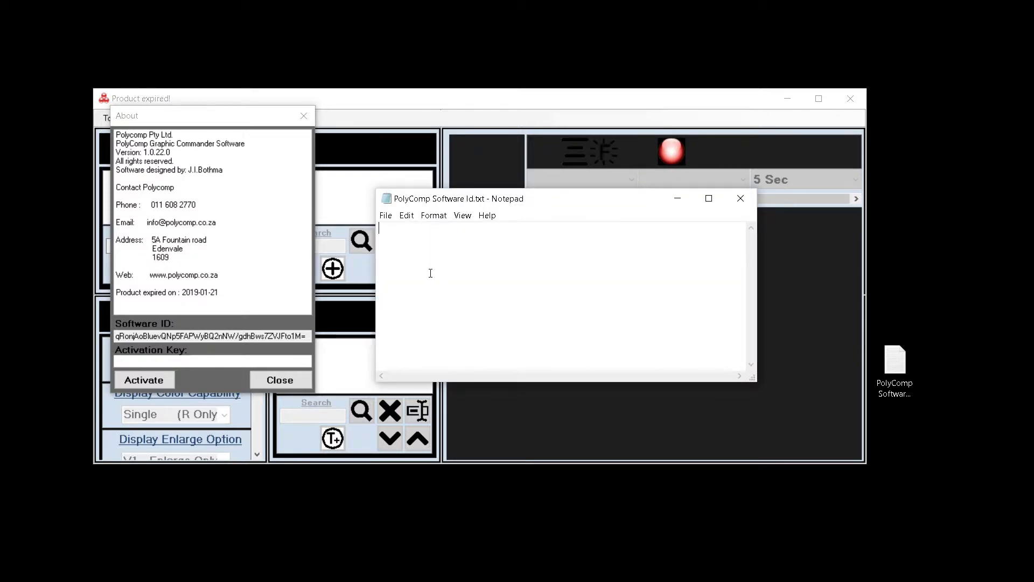
right_click(431, 274)
click(457, 324)
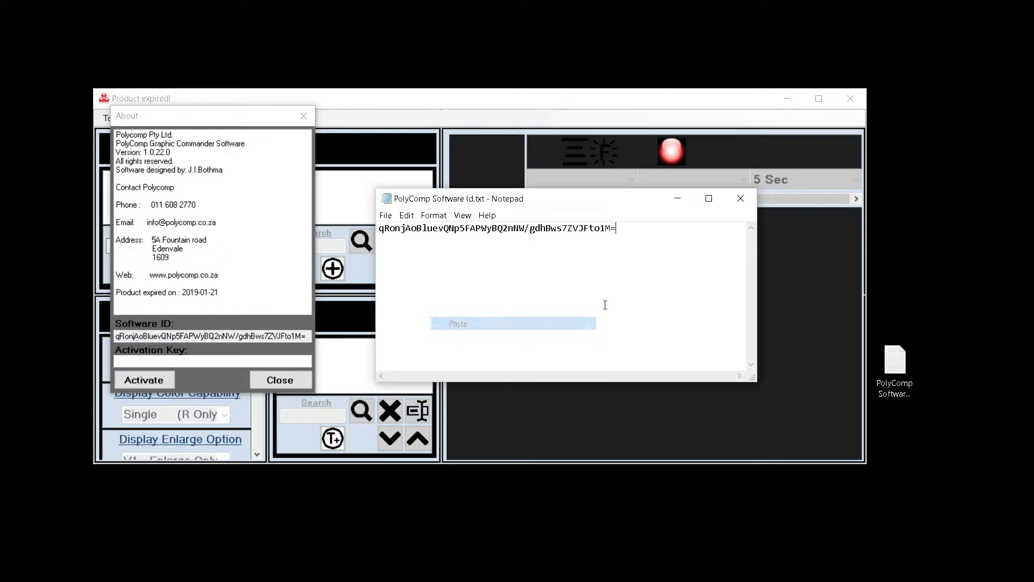
click(741, 200)
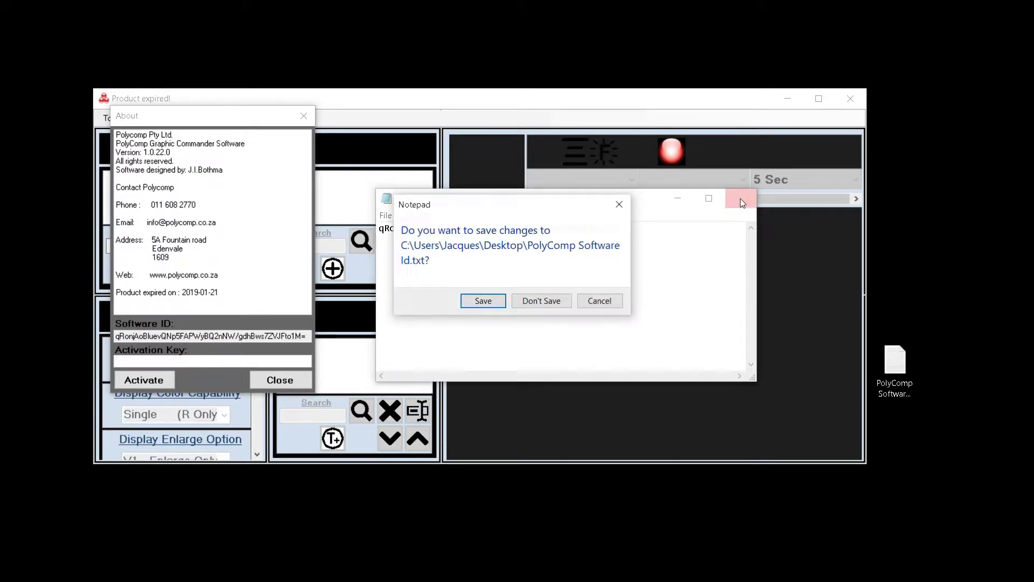
click(483, 300)
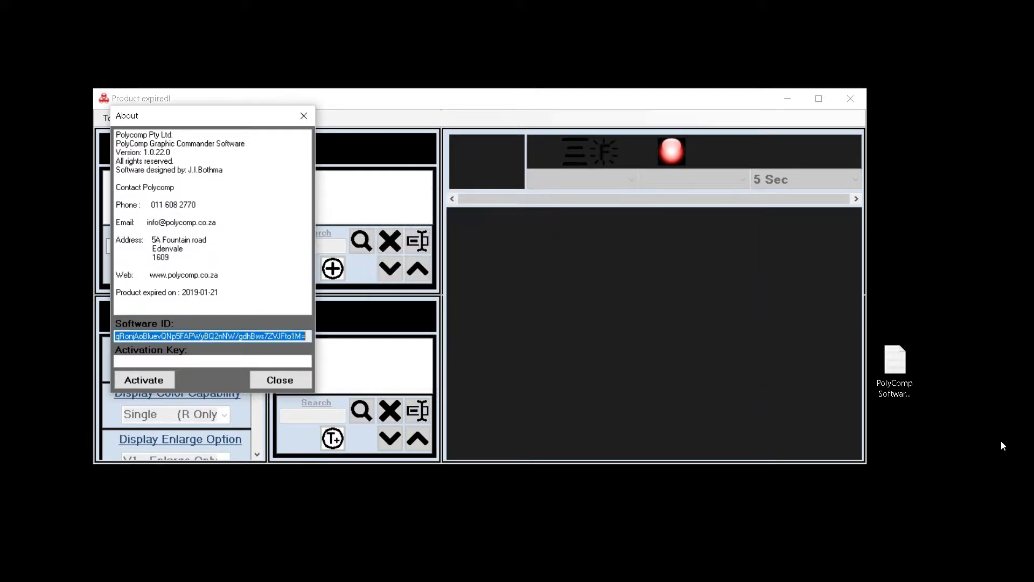
- Put the Polycomp Activation Key file on the desktop, open it, and copy the key
click(909, 397)
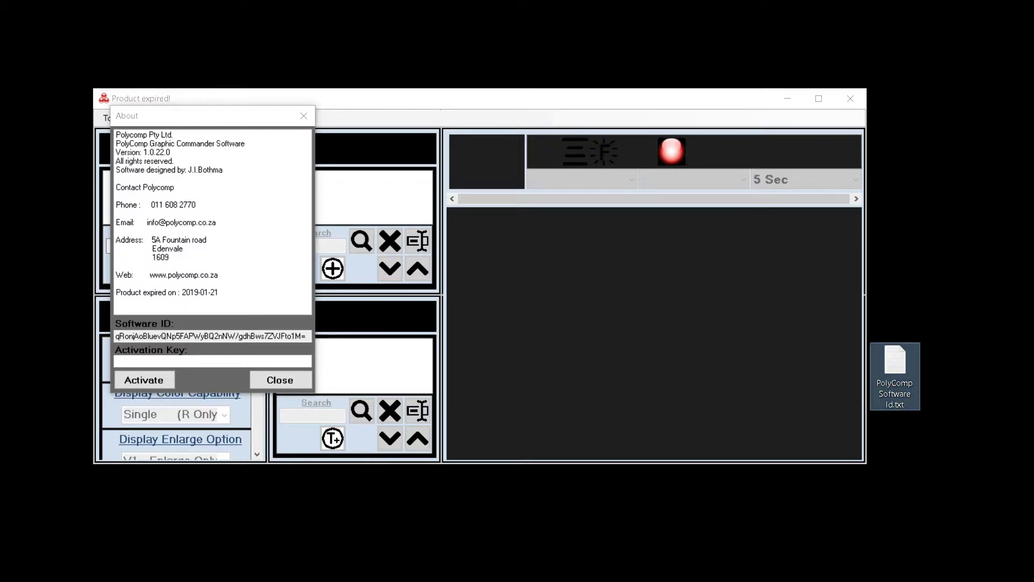
drag(896, 361, 905, 447)
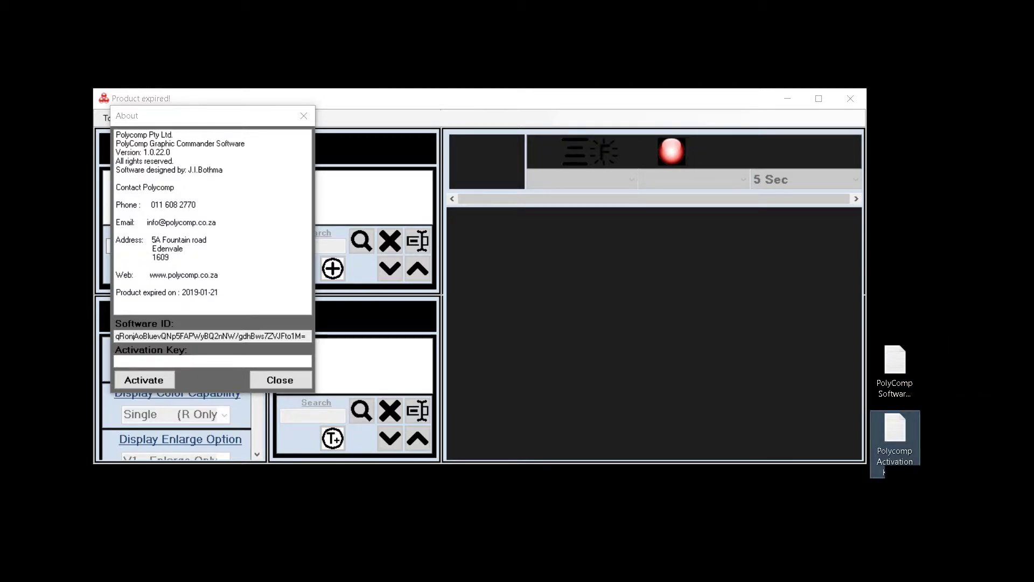
double_click(908, 449)
click(654, 226)
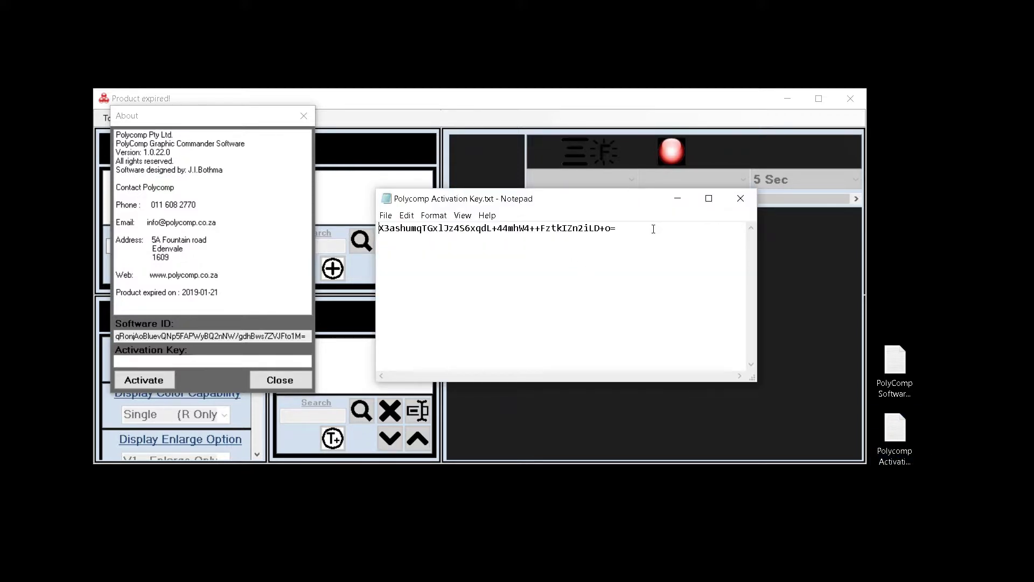
key(ctrl+a)
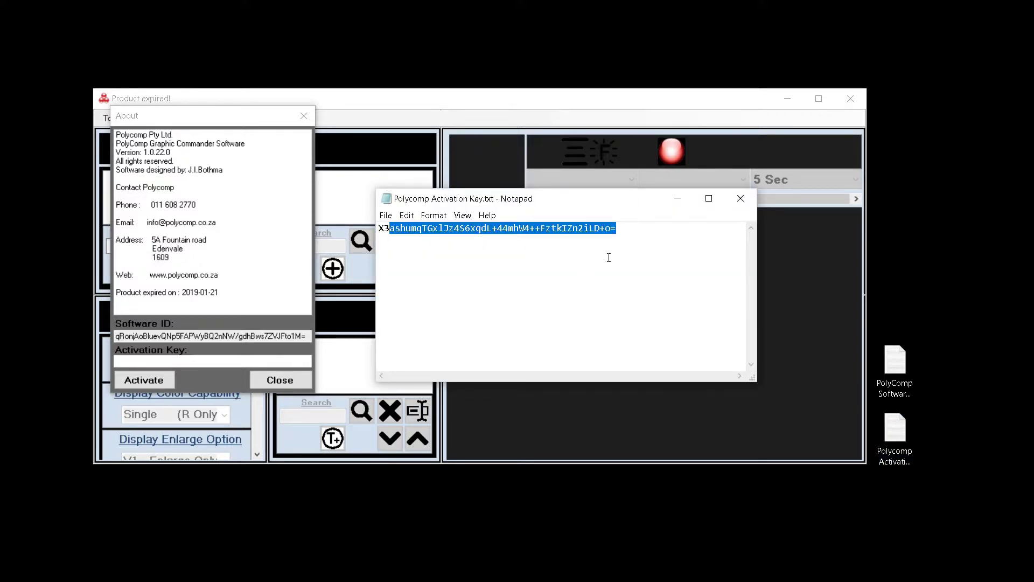
click(686, 247)
key(ctrl+a)
right_click(544, 240)
click(571, 274)
- Paste the key into the About Activation Key field, activate, and dismiss the success message
click(257, 350)
click(237, 361)
right_click(238, 361)
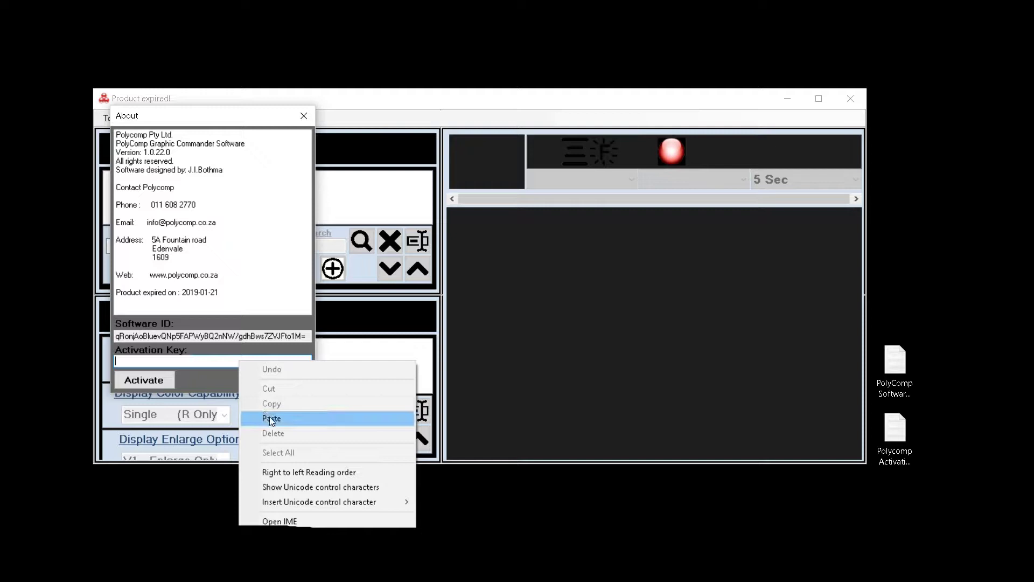
click(271, 419)
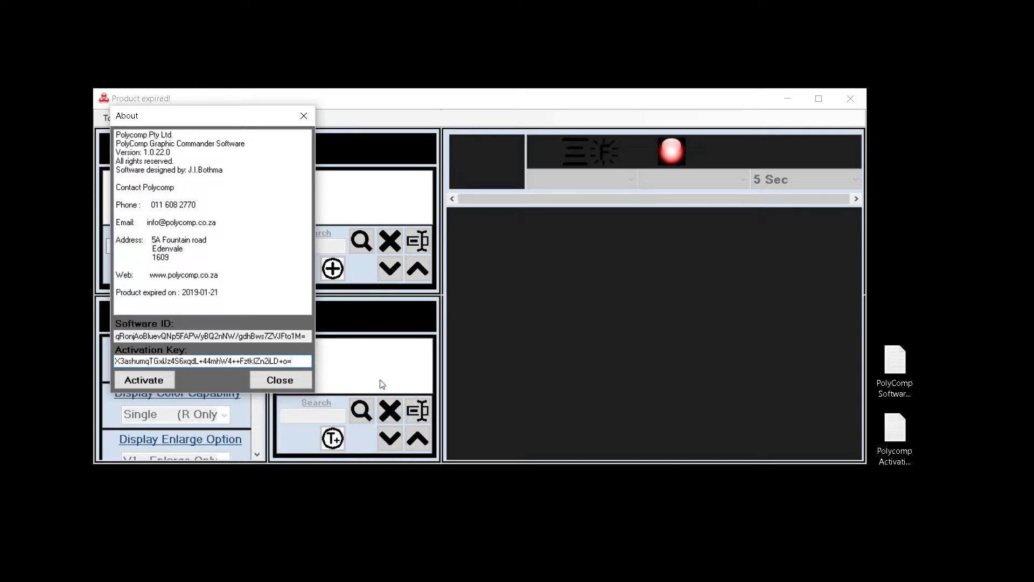
click(165, 381)
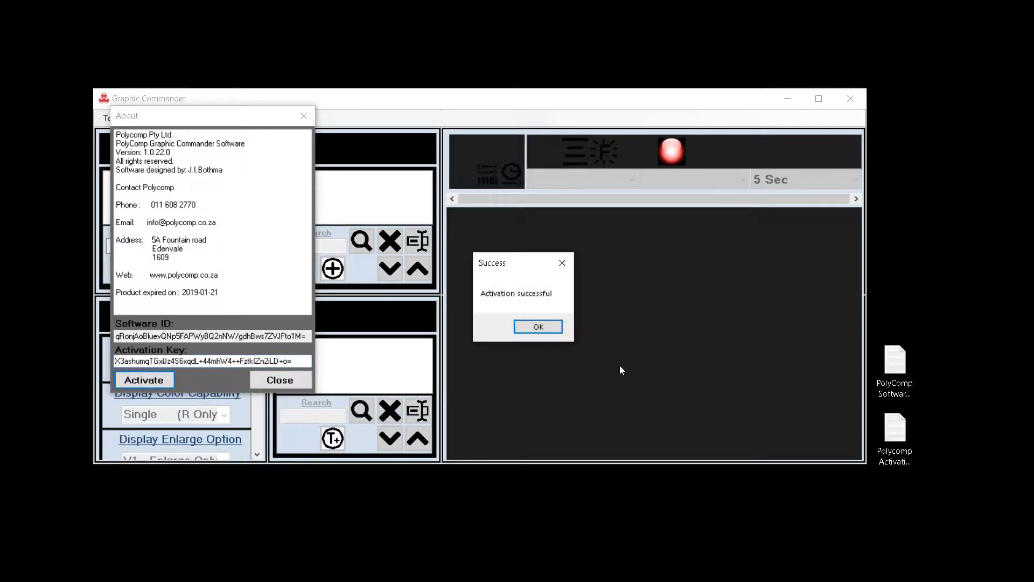
click(539, 327)
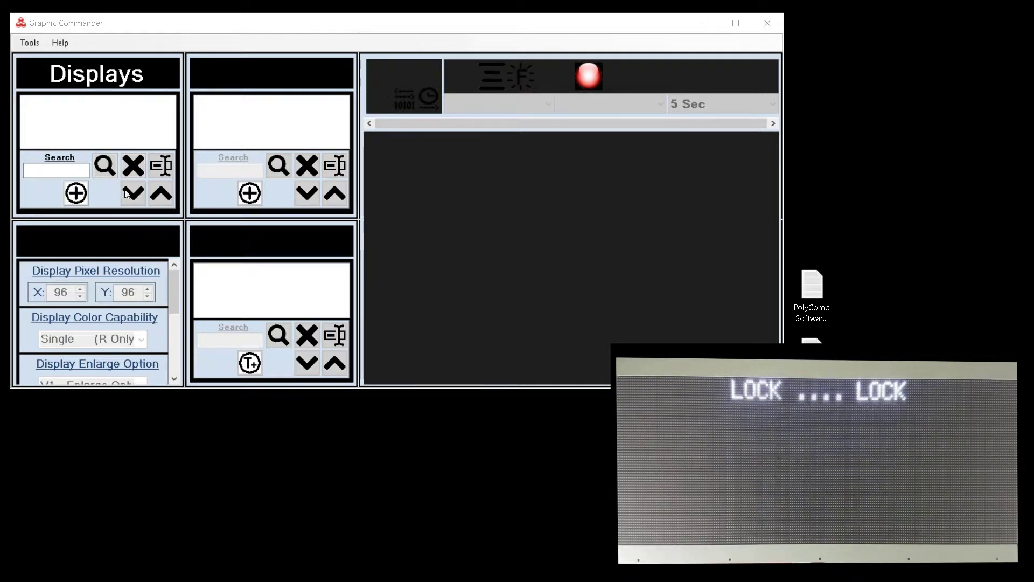
- Add a new display named 'Display 1'
click(75, 194)
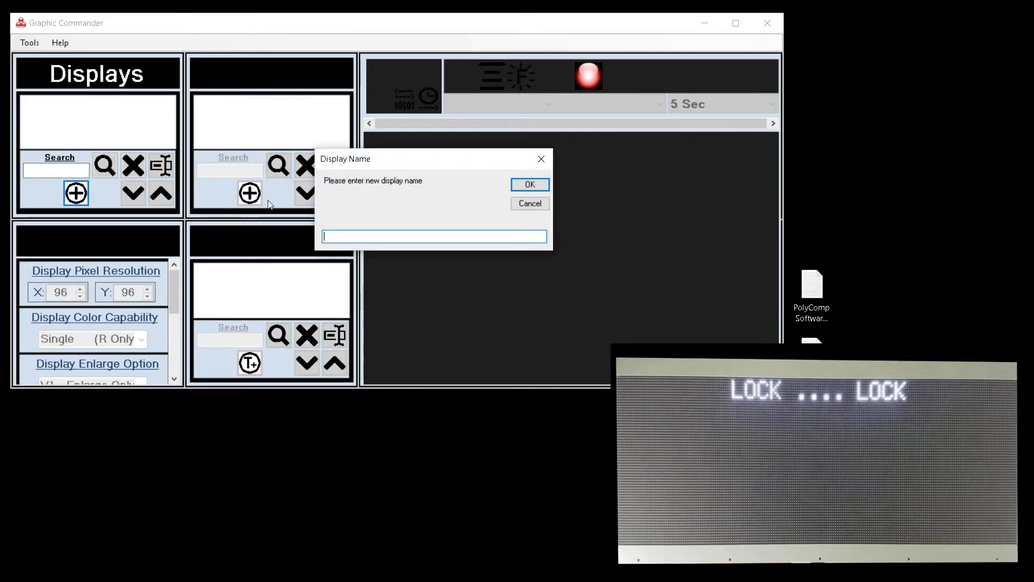
text(D)
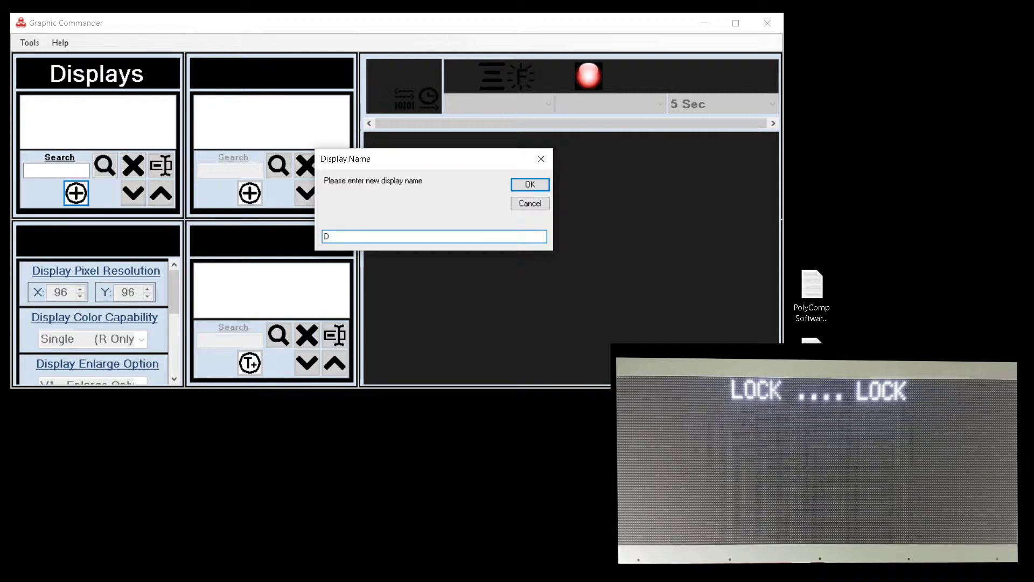
text(isp)
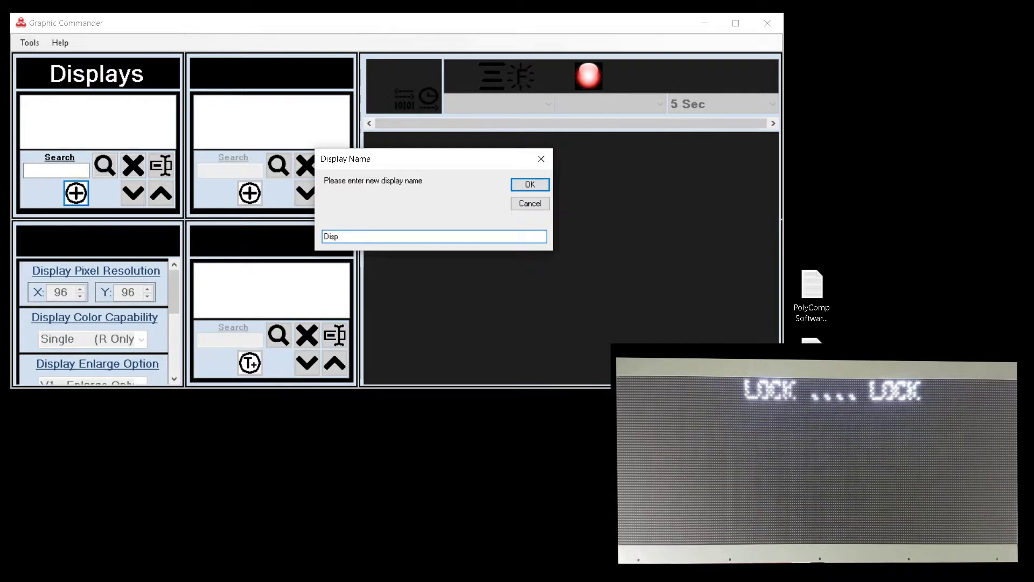
text(lay 1)
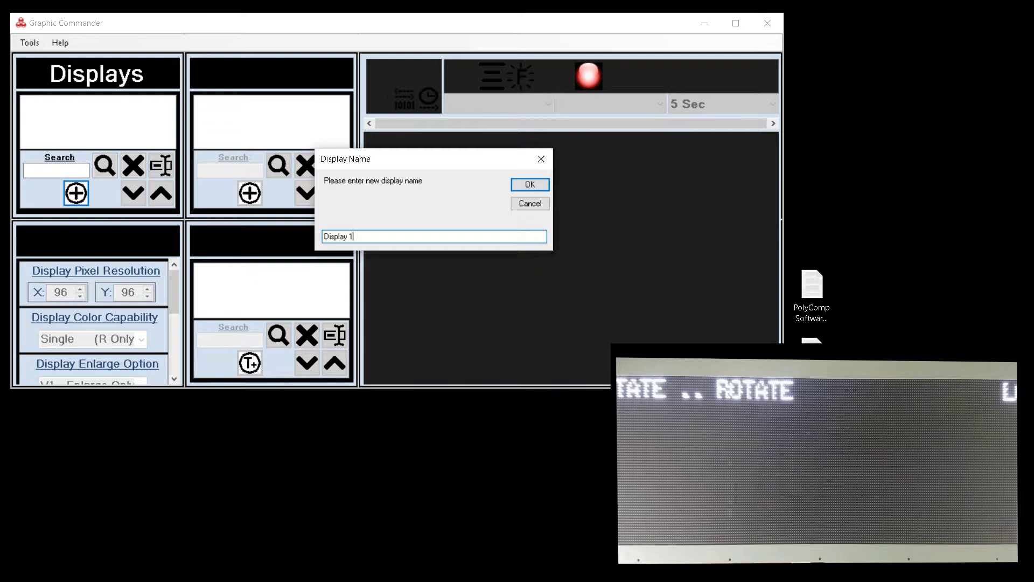
click(518, 184)
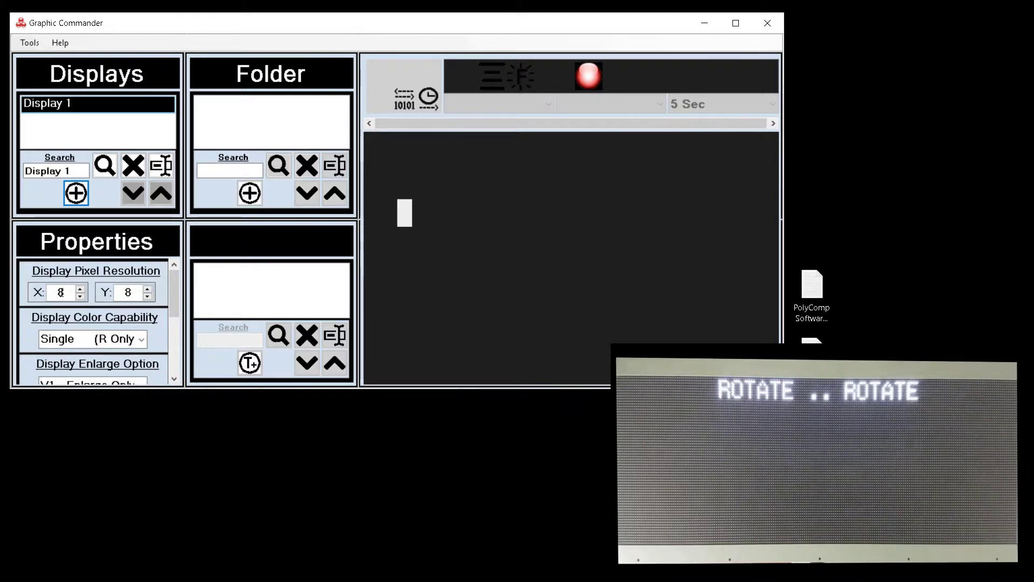
- Set Display 1's resolution to 192 × 64 pixels
double_click(61, 292)
text(192)
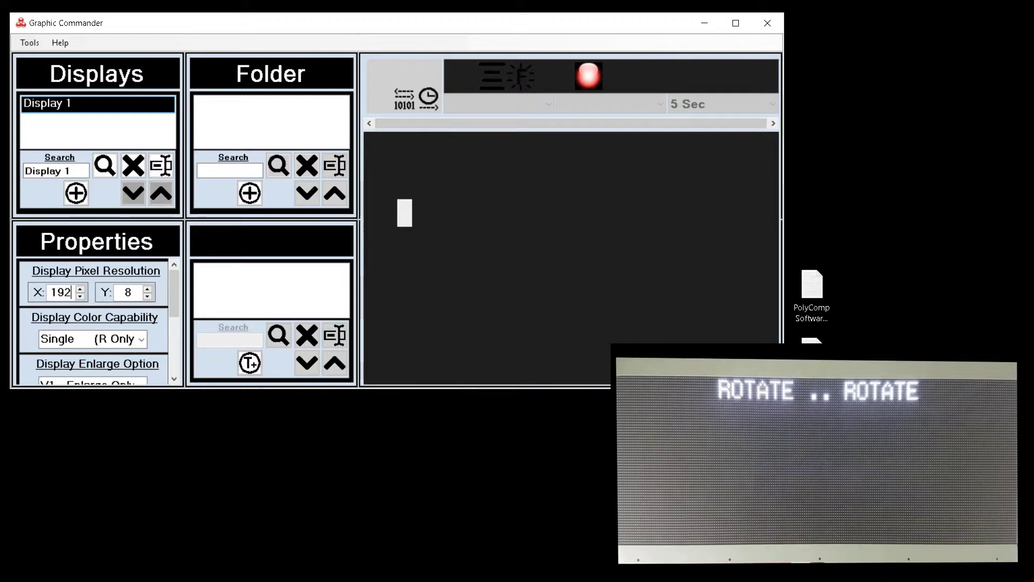
double_click(128, 292)
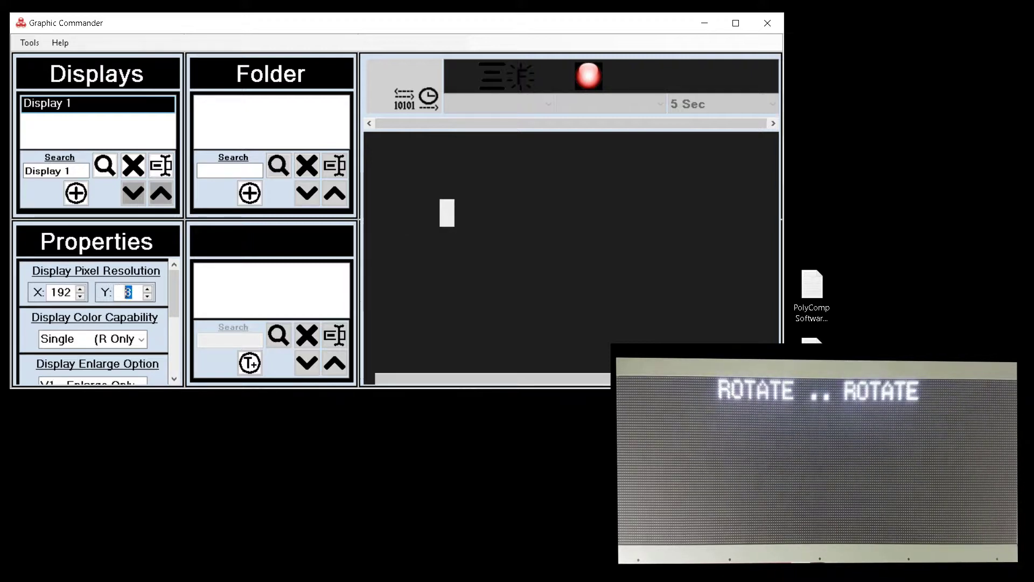
text(64)
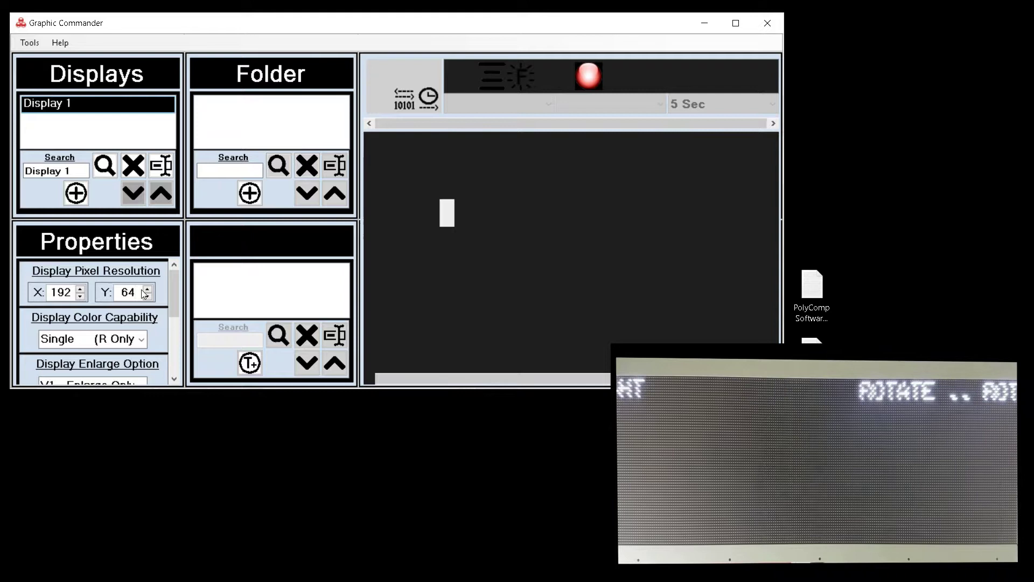
- Set colour capability to 7 - Colors (RGB) and enlarge option to Mix - Enlarge (Req)
drag(171, 293, 172, 308)
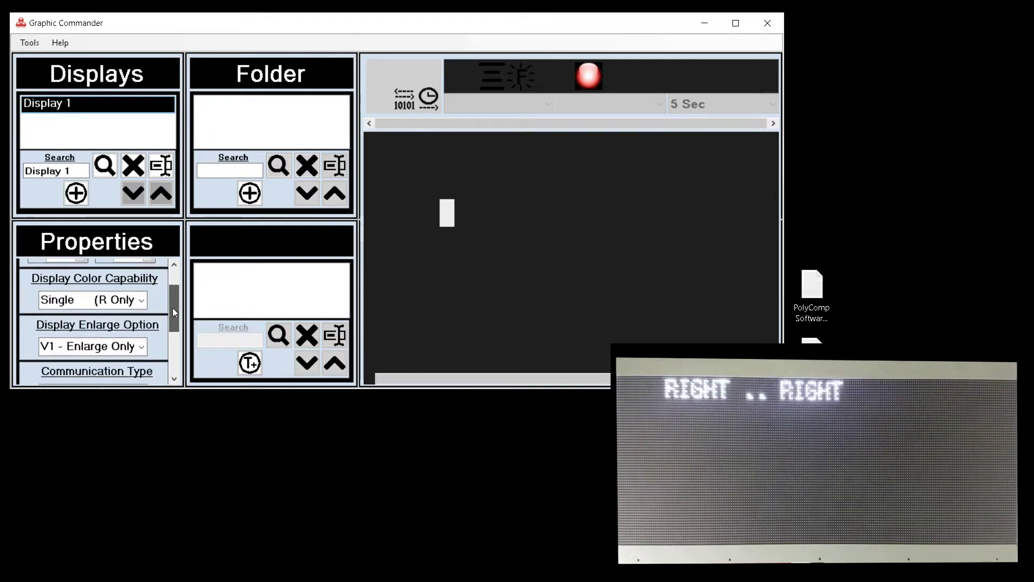
click(141, 301)
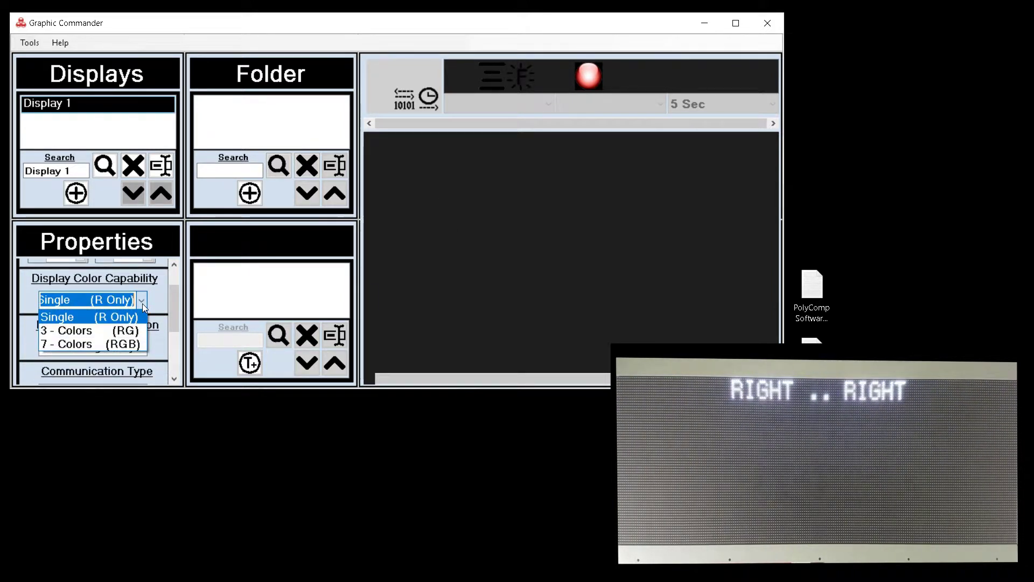
click(124, 345)
drag(174, 306, 174, 316)
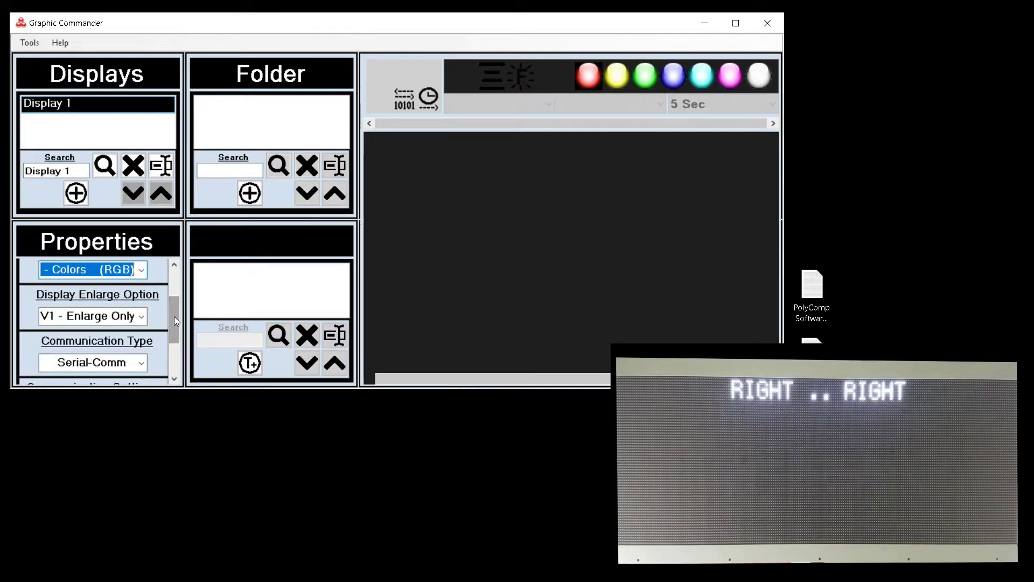
click(142, 317)
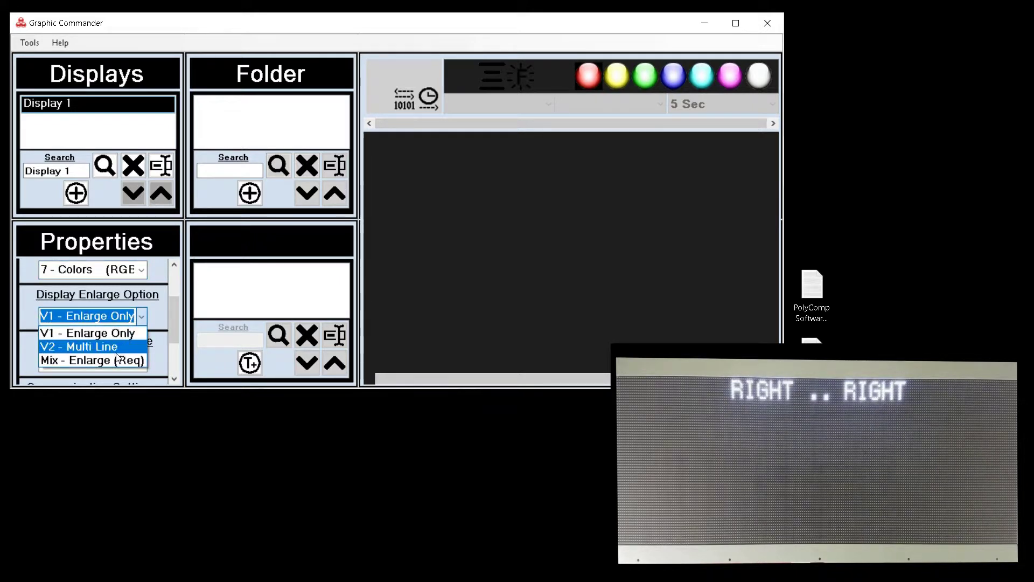
click(113, 361)
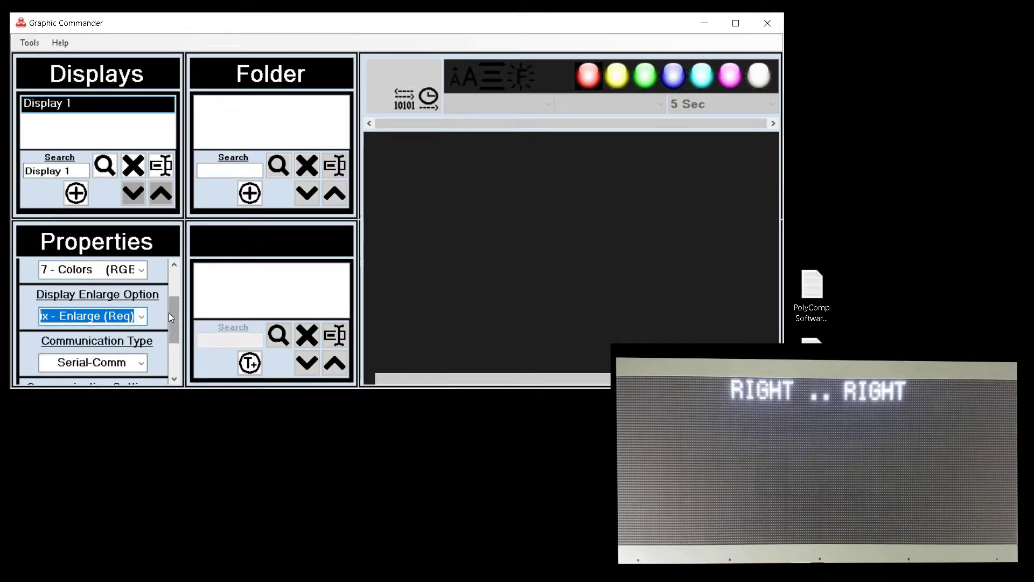
drag(174, 310, 171, 343)
- Keep Serial-Comm on COM1 at 9600 baud and set Display 1's address to 1
click(137, 287)
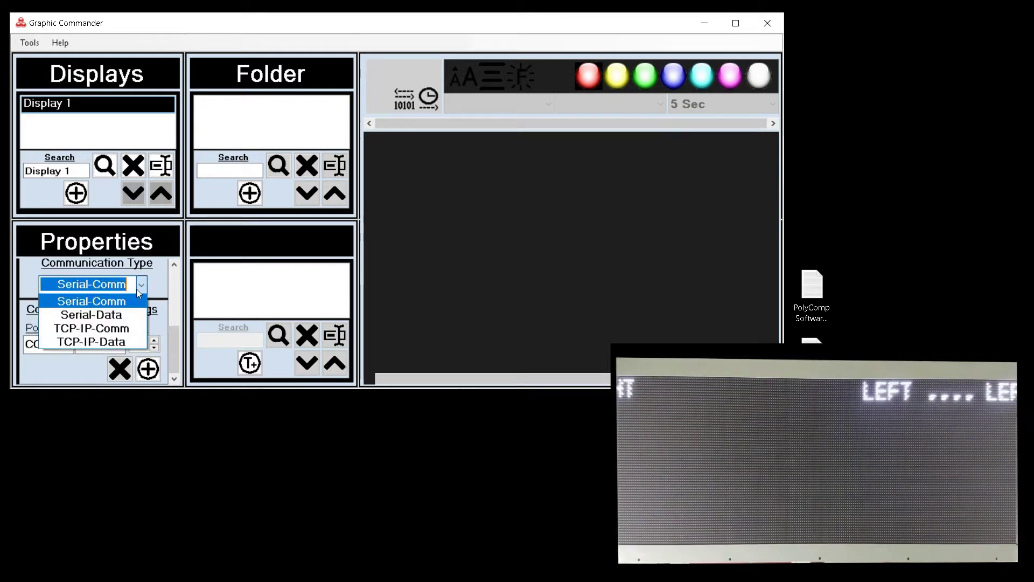
click(123, 302)
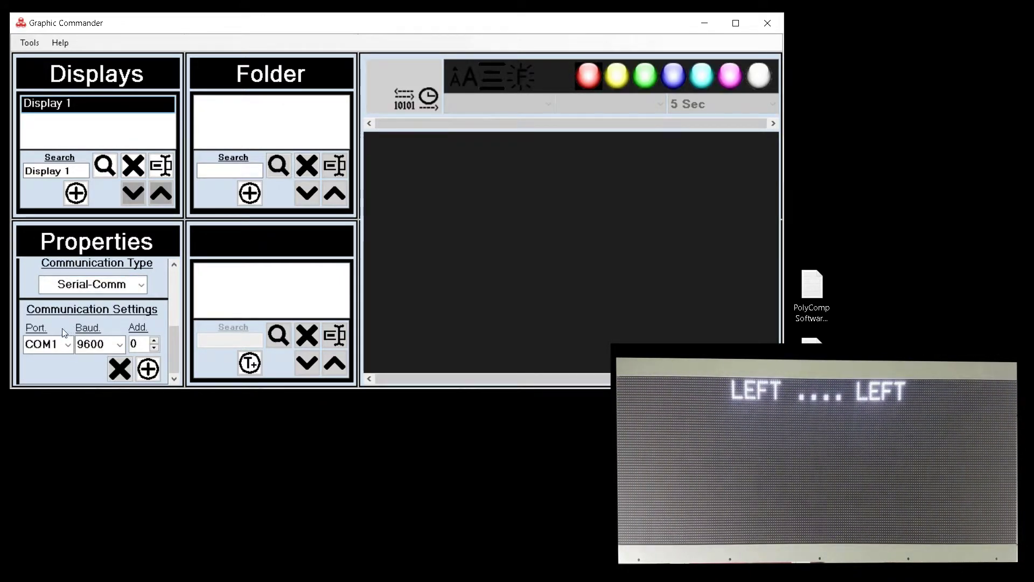
click(55, 345)
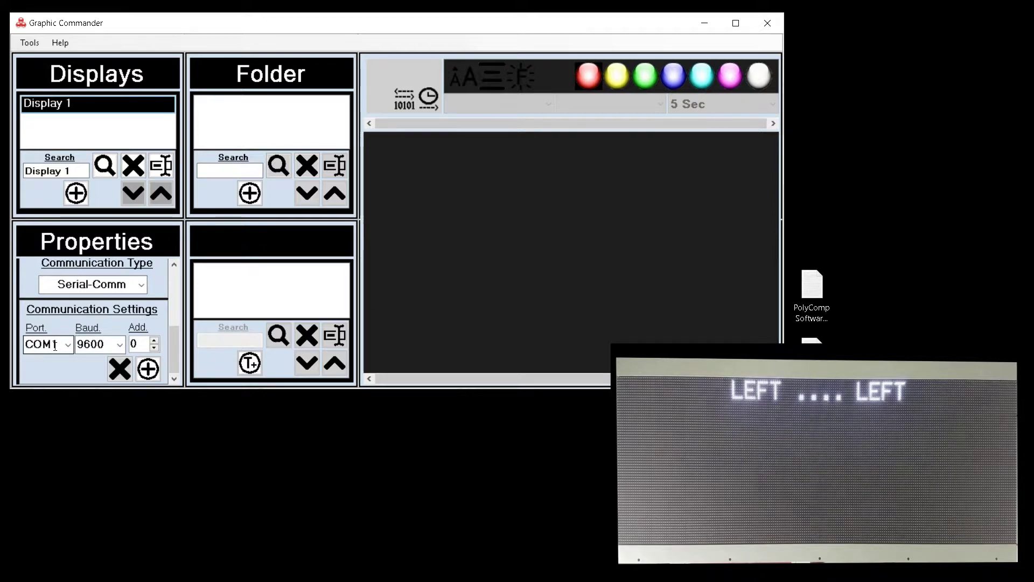
click(97, 345)
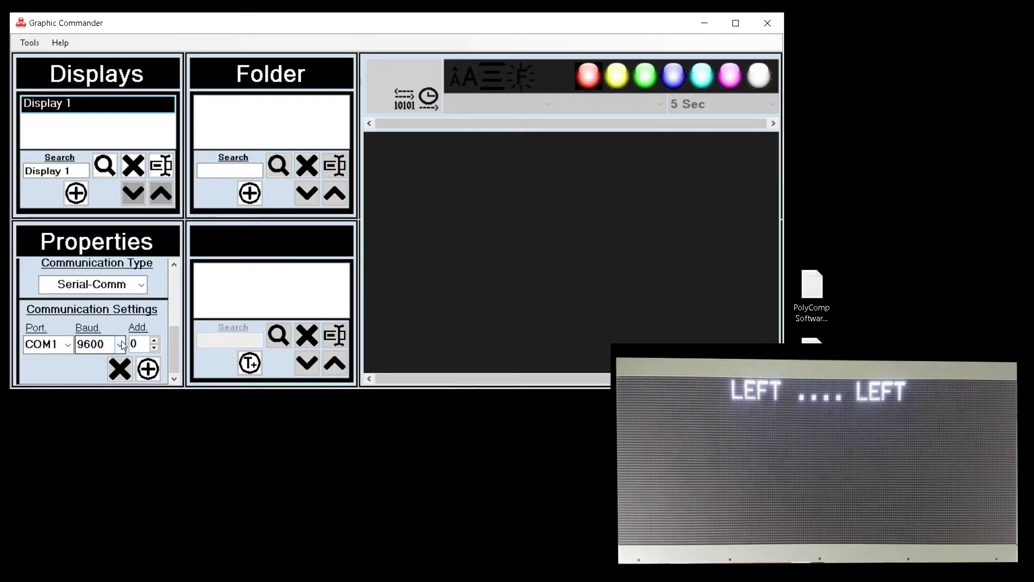
click(121, 344)
click(120, 345)
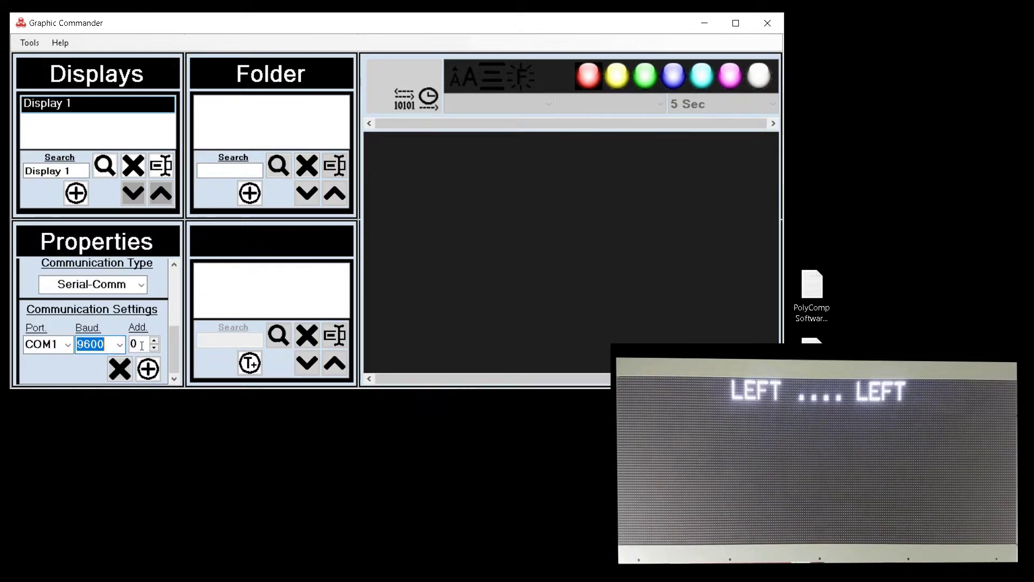
double_click(142, 345)
text(1)
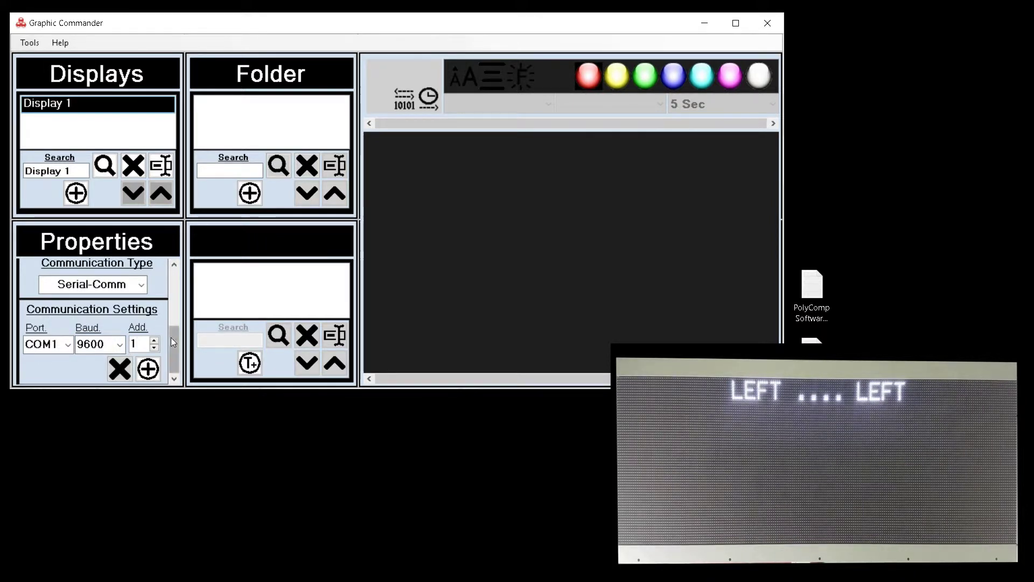
drag(170, 338, 172, 291)
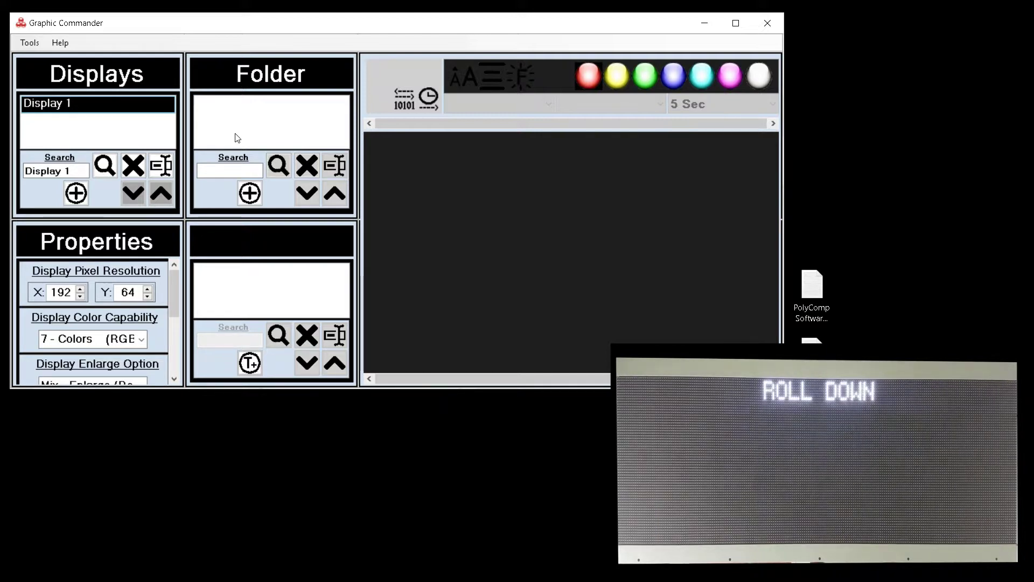
- Add a folder named 'Folder 1' to Display 1
click(250, 193)
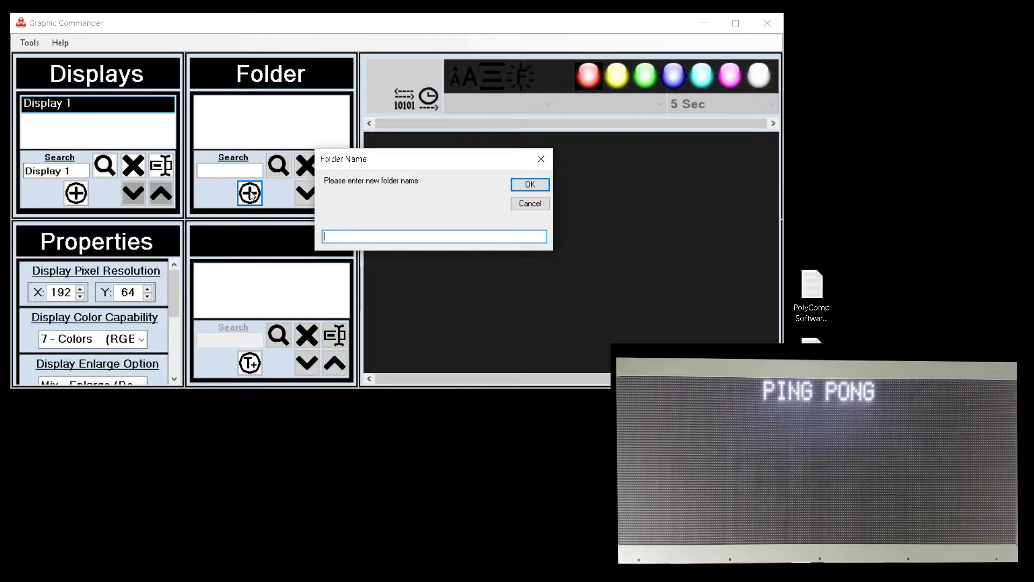
text(Folde)
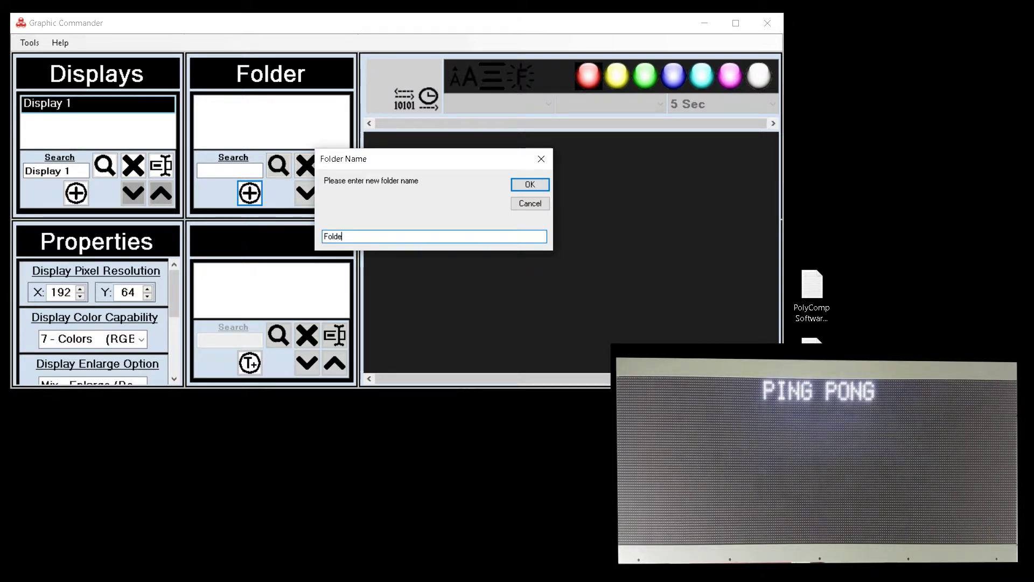
text(r 1)
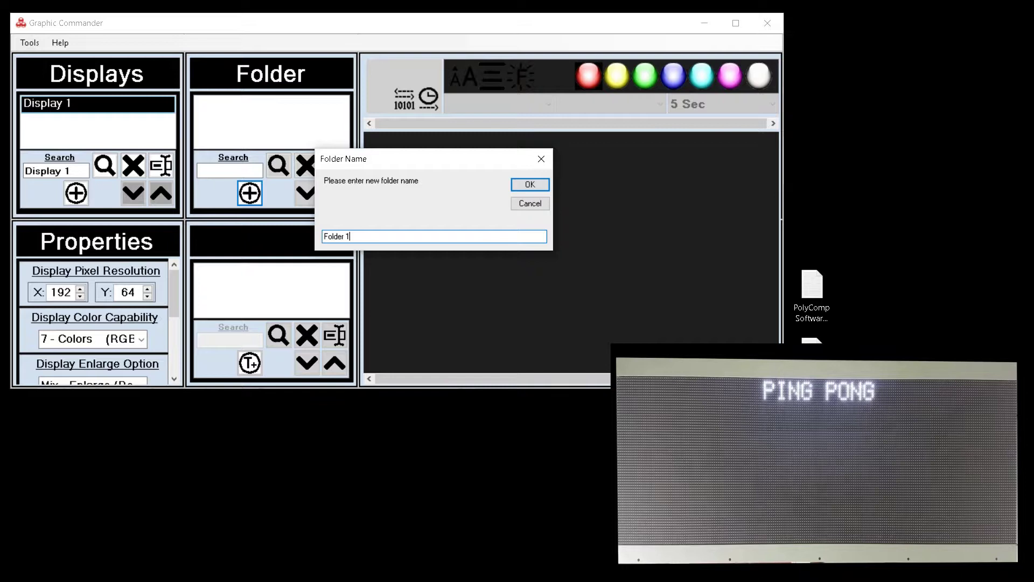
click(520, 190)
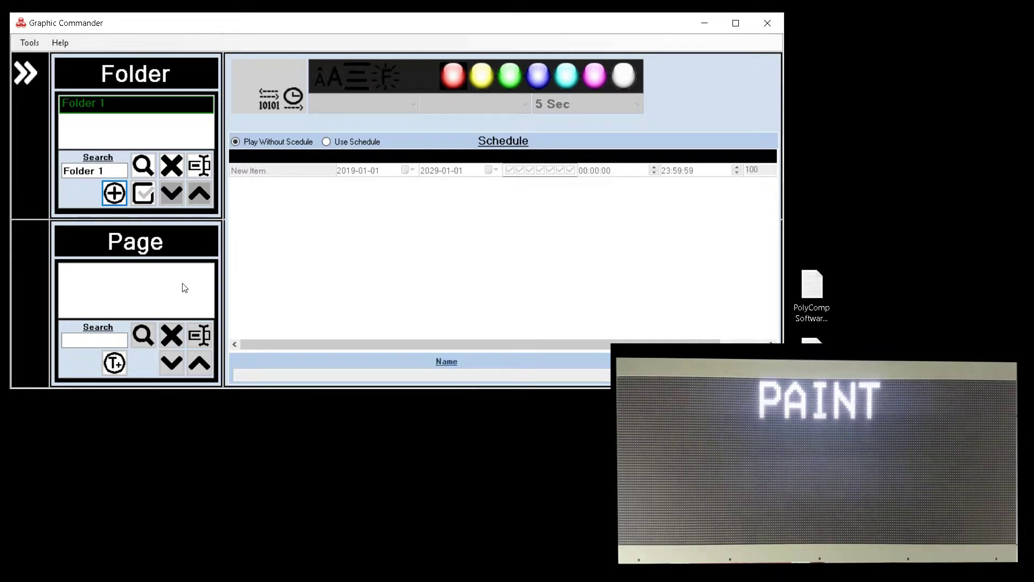
- Add a text page named 'Page 1' to Folder 1
click(114, 363)
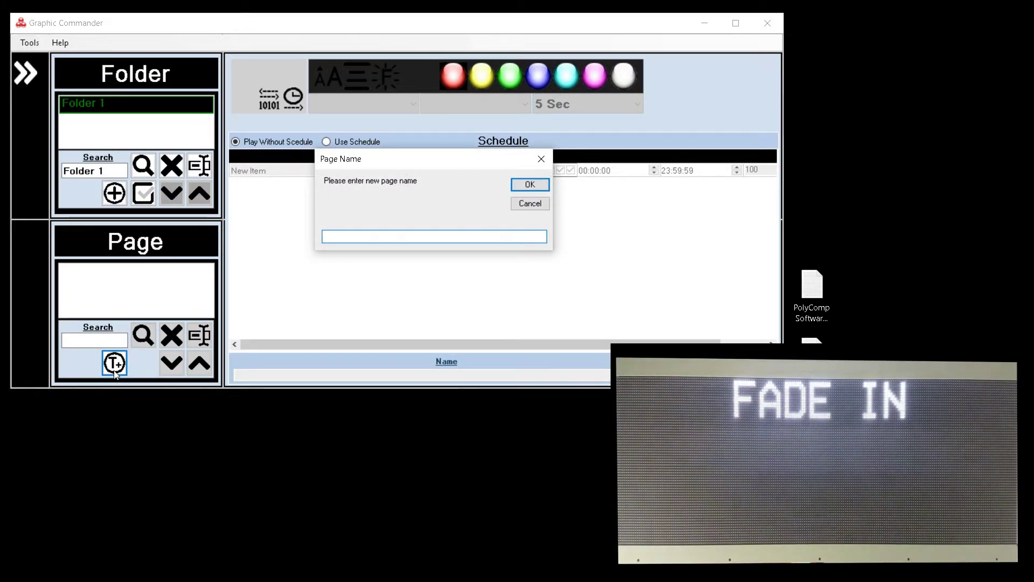
text(Pa)
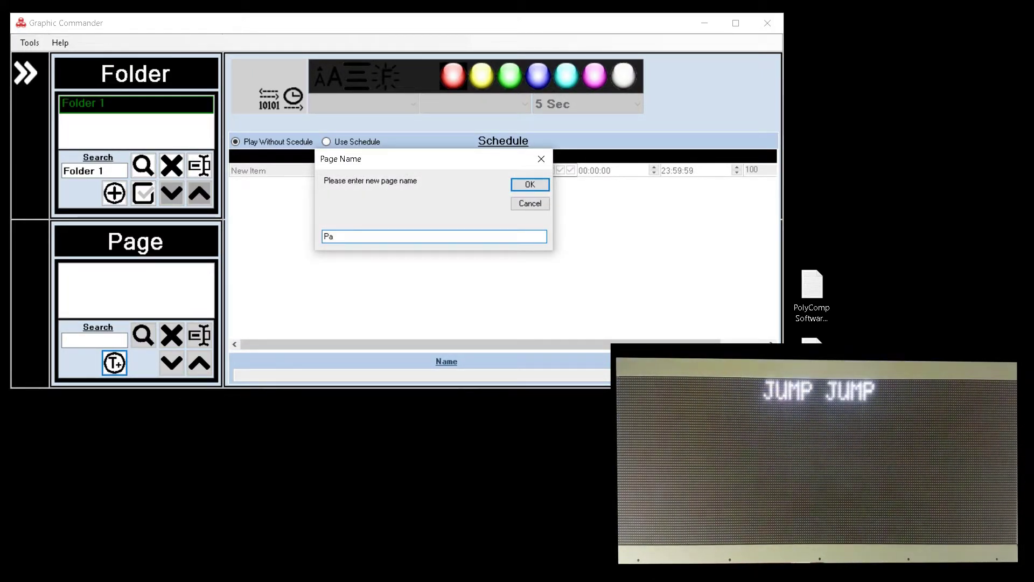
text(ge 1)
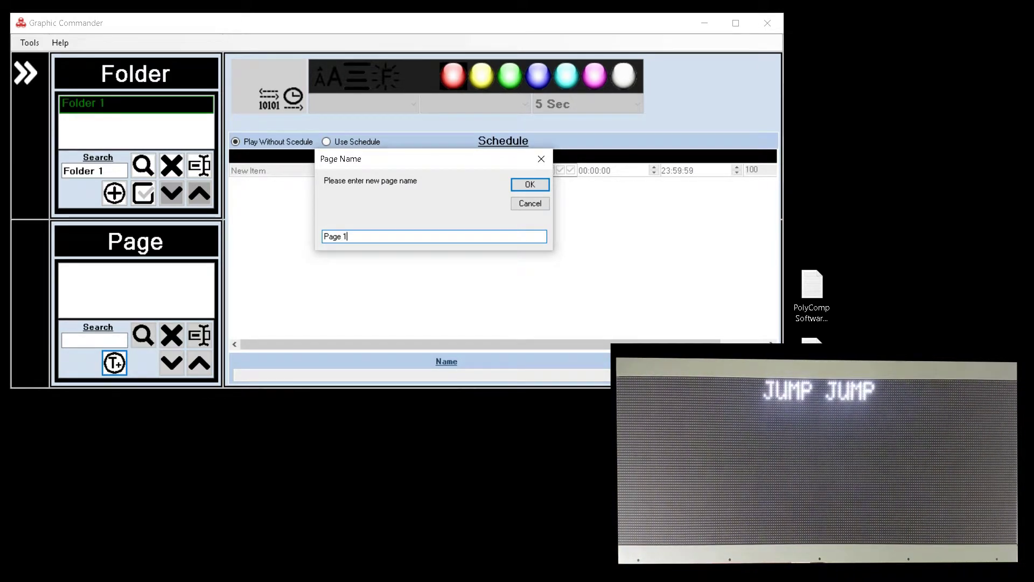
key(Return)
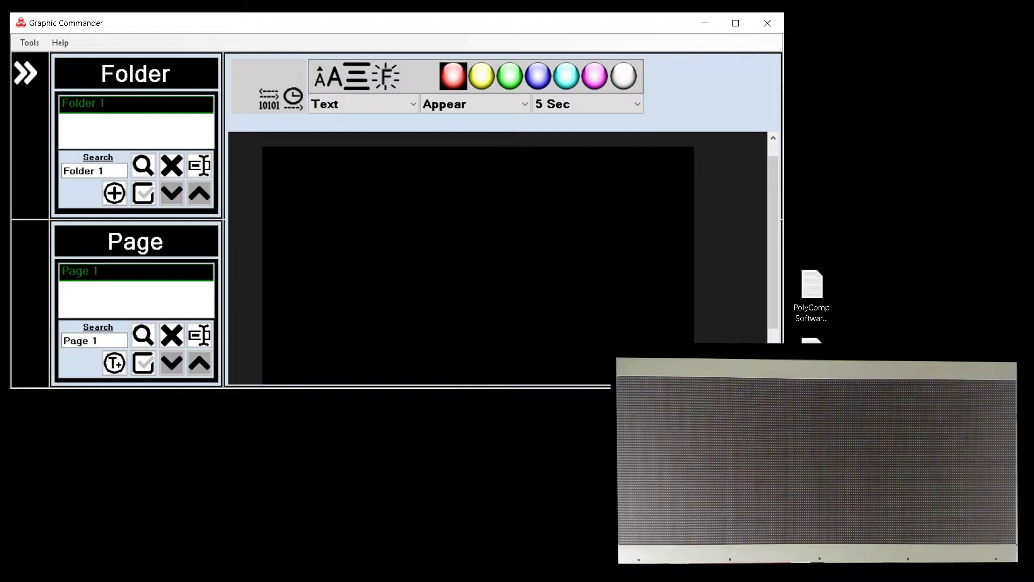
- Enter the red line 'Text 1' on Page 1 and upload it to the LED sign
text(Text )
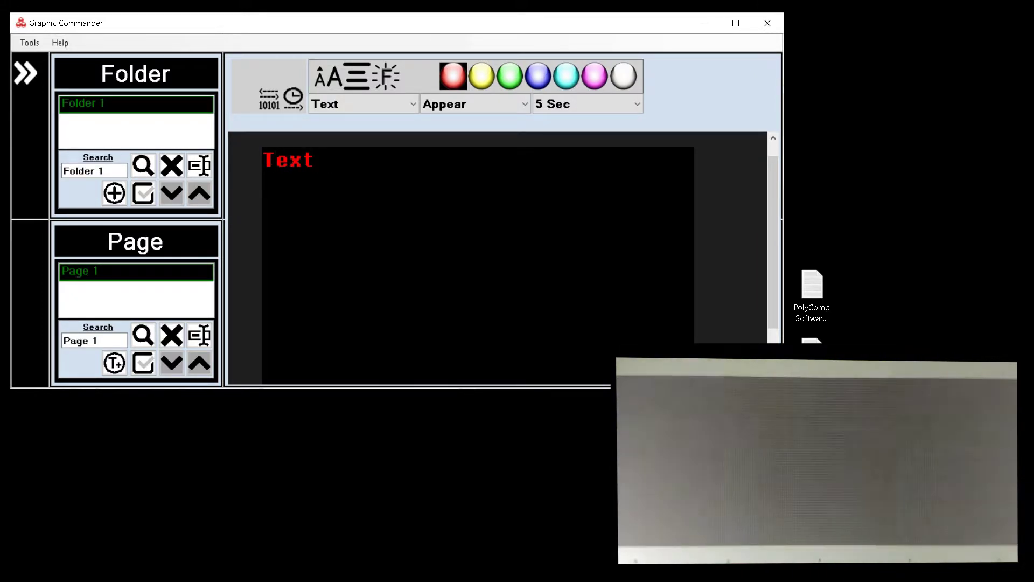
text(1)
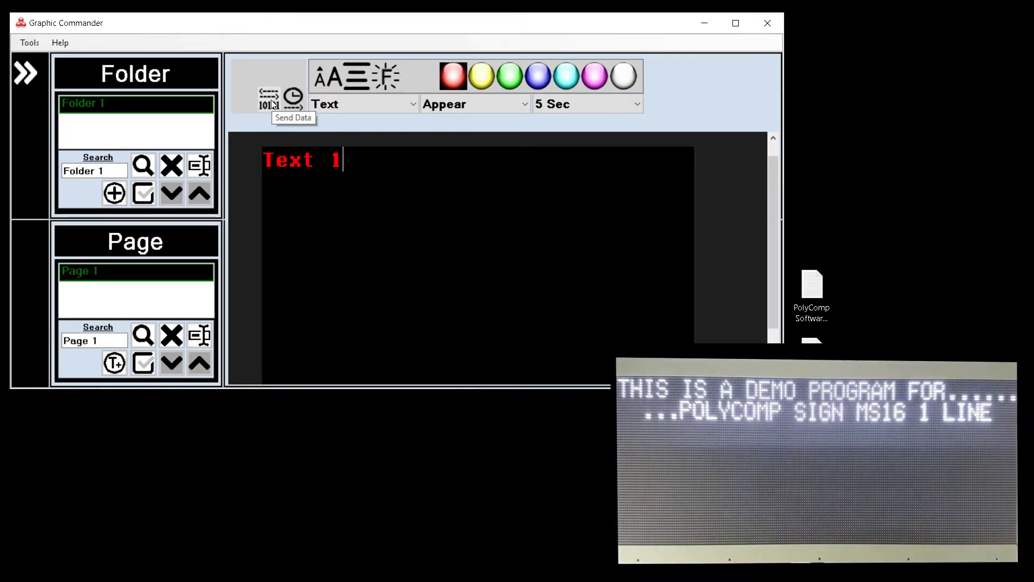
click(272, 103)
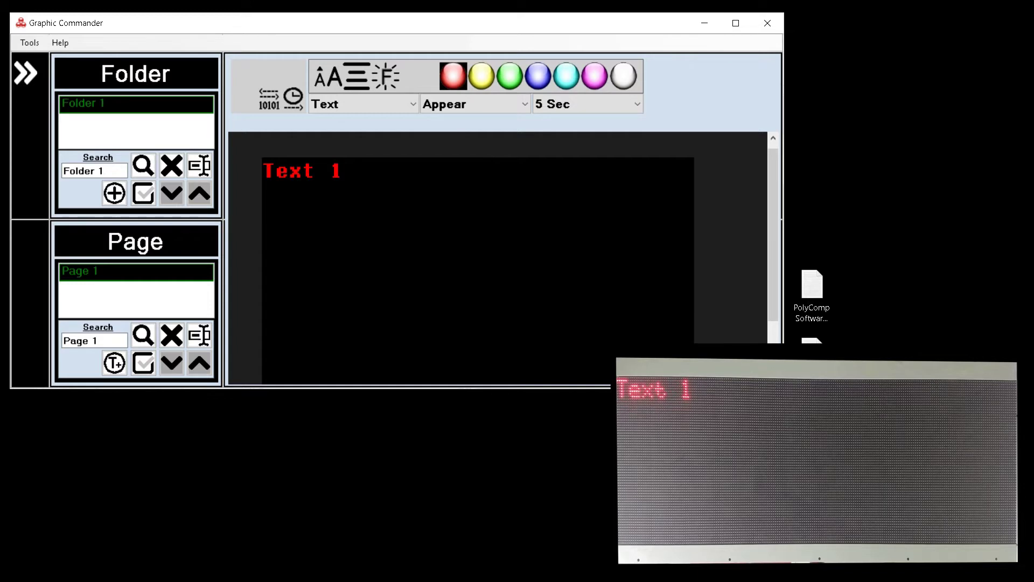
- Add the lines 'Text 2' and 'Text 3' below Text 1 on Page 1
text(Text 2)
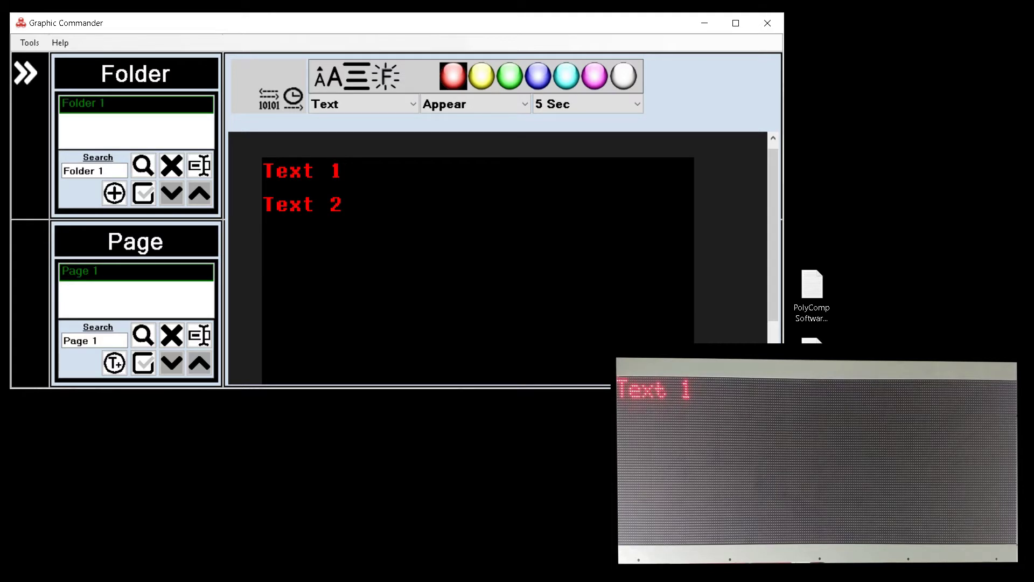
key(Return)
text(Tex 3)
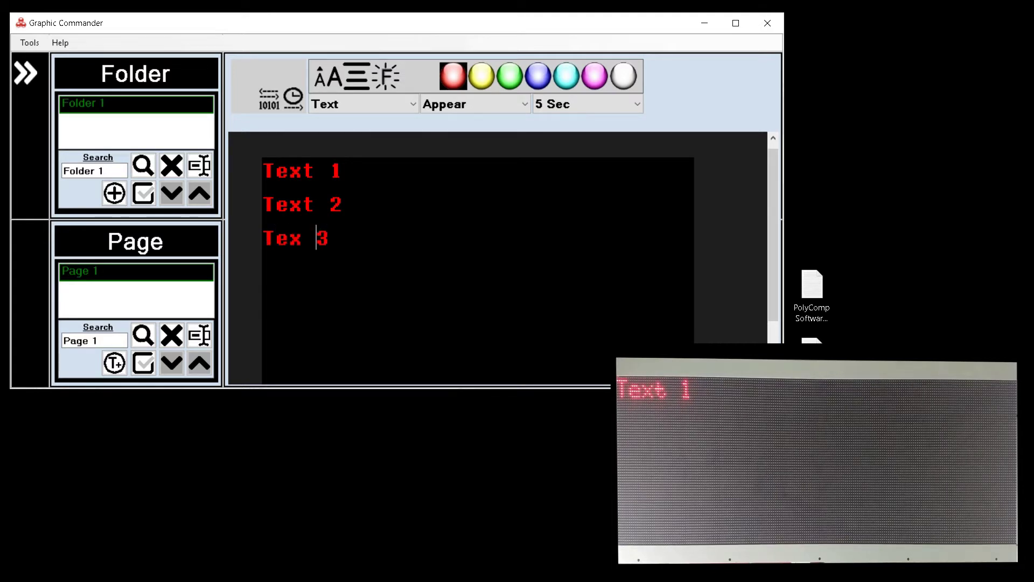
text(t)
- Upload the three text lines to the LED sign and close the confirmation
click(266, 101)
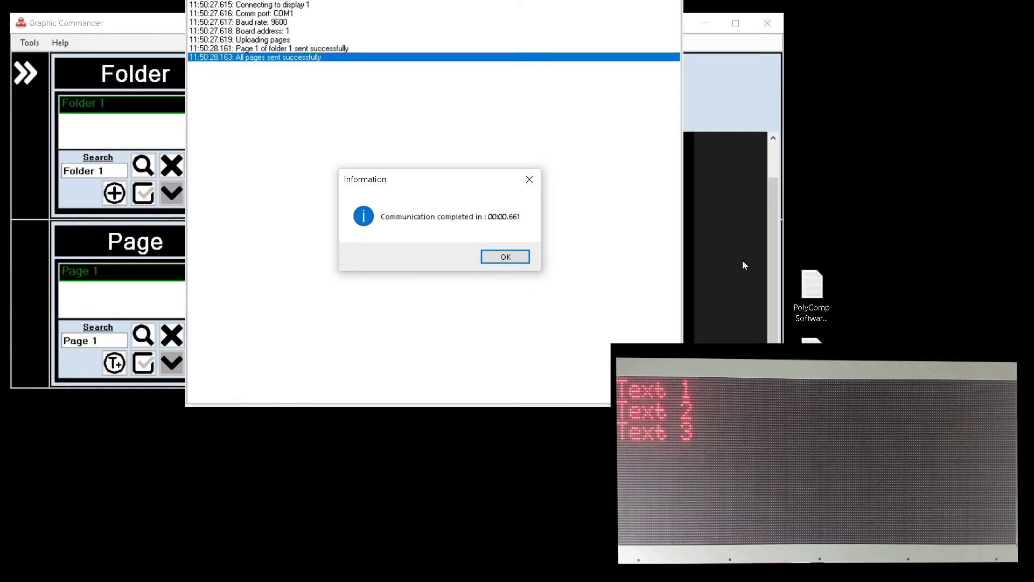
click(523, 257)
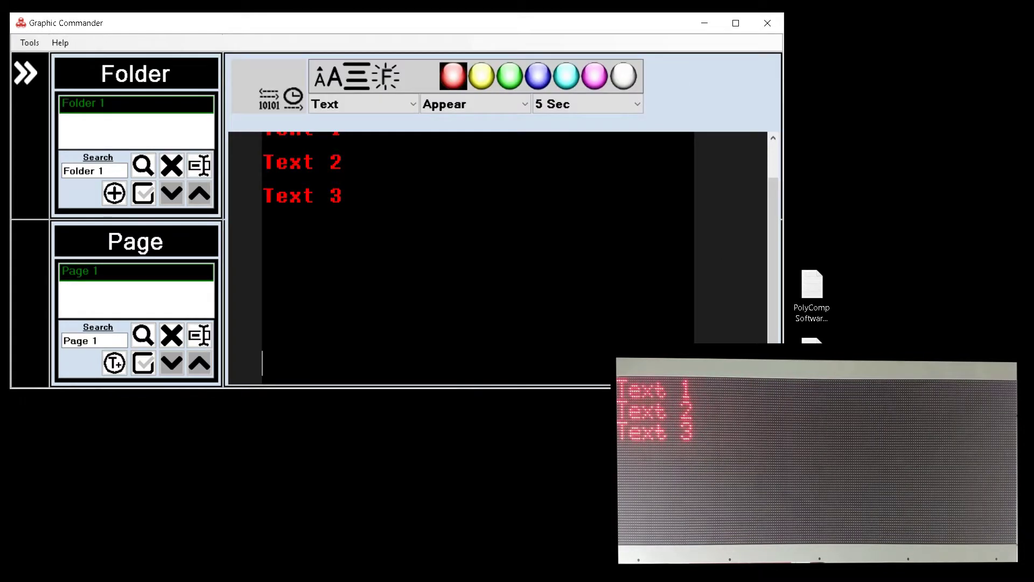
drag(768, 238, 739, 203)
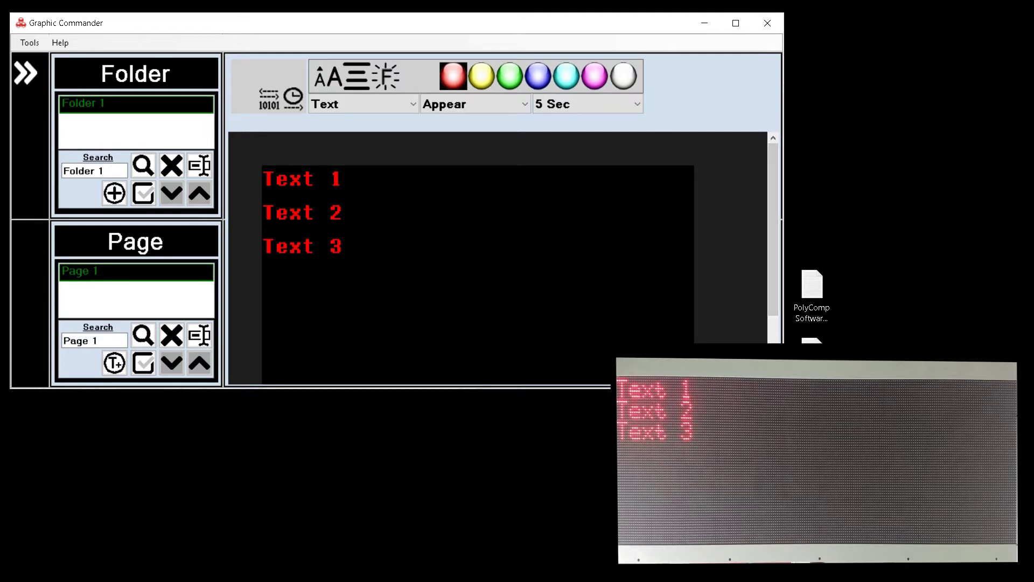
- Colour Text 2 cyan and Text 3 white, then send the page to the sign
triple_click(317, 212)
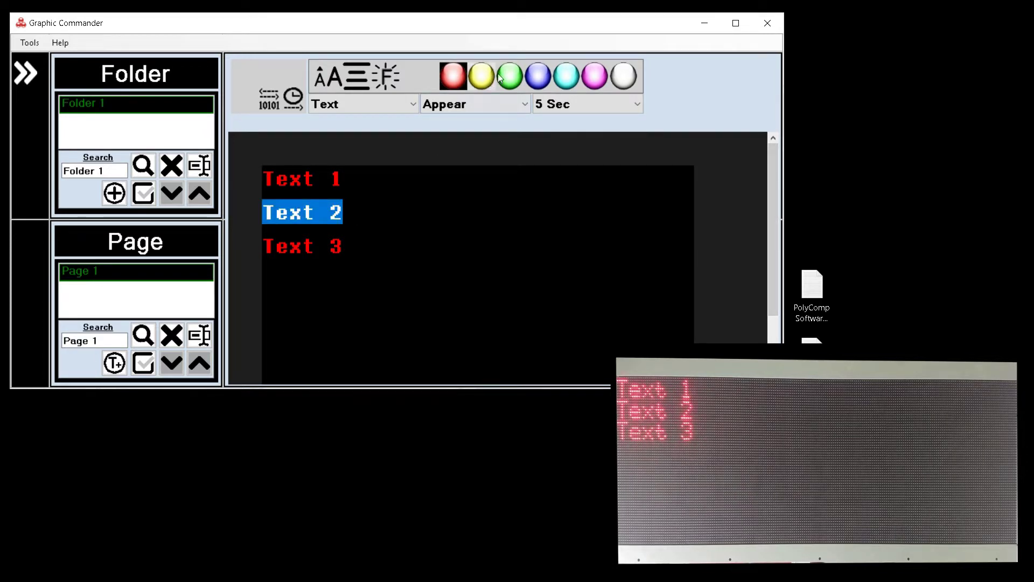
click(554, 78)
triple_click(294, 247)
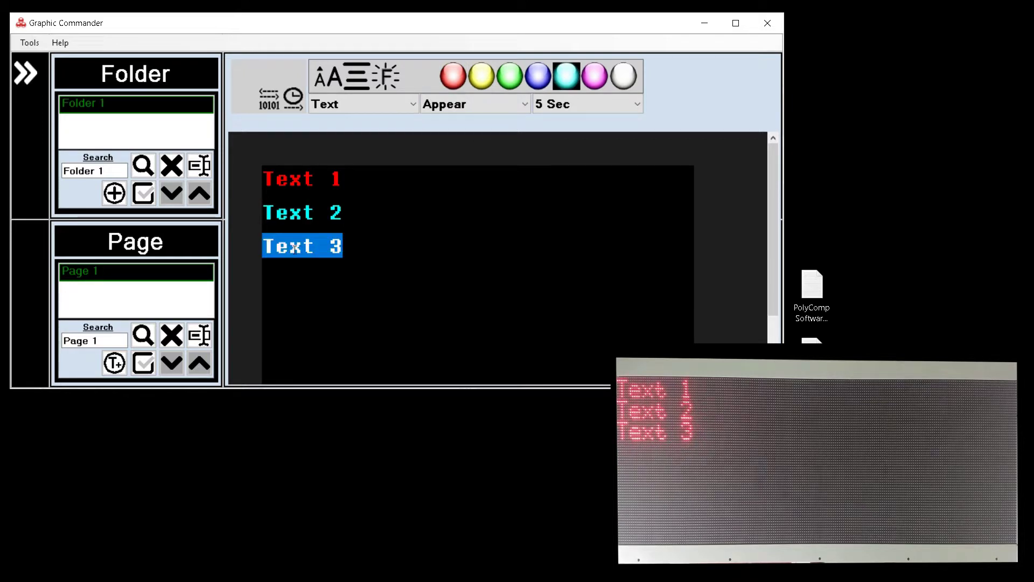
click(628, 79)
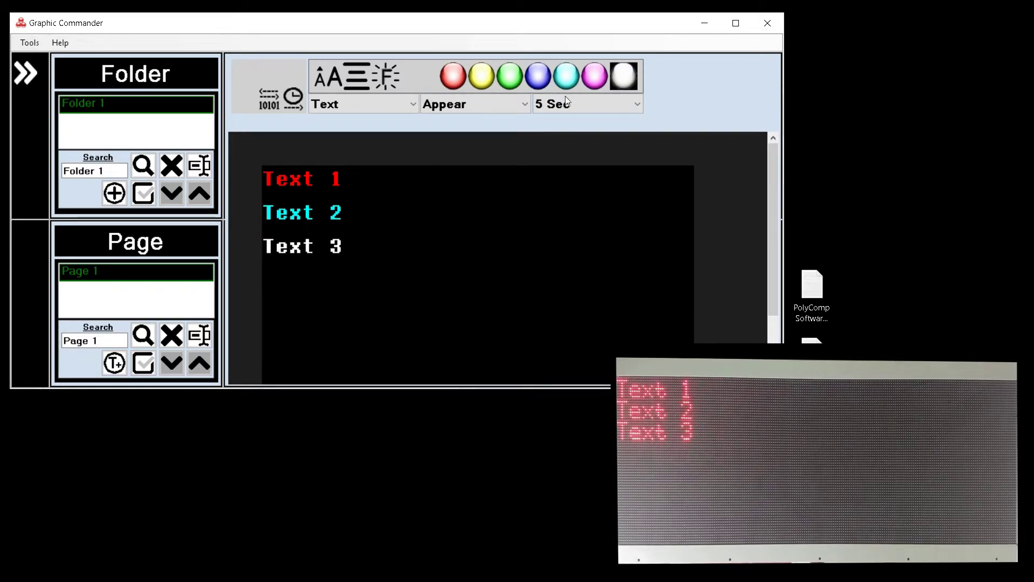
click(269, 106)
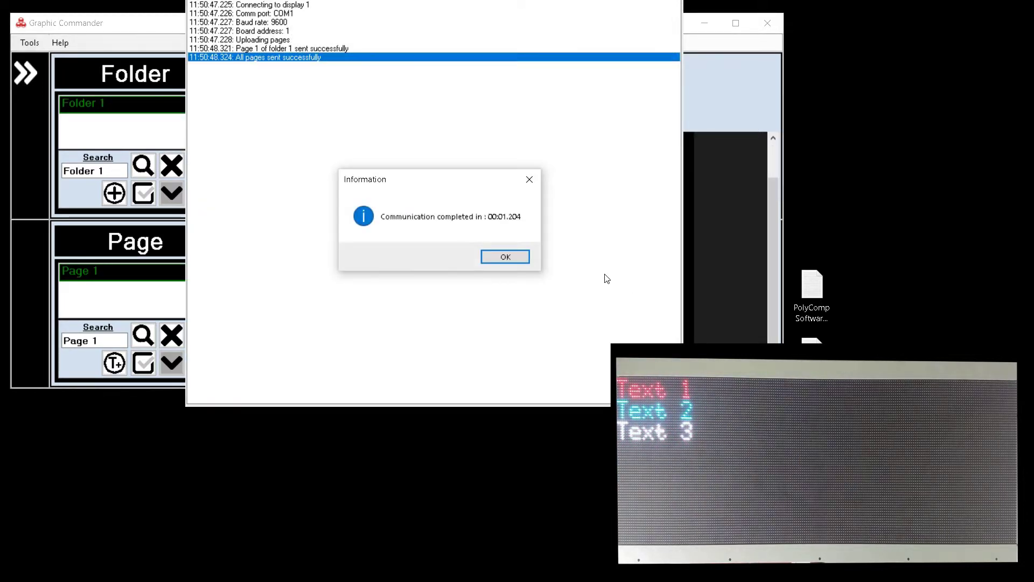
- Enlarge Text 3 by three font-size steps and upload it to the sign
click(518, 259)
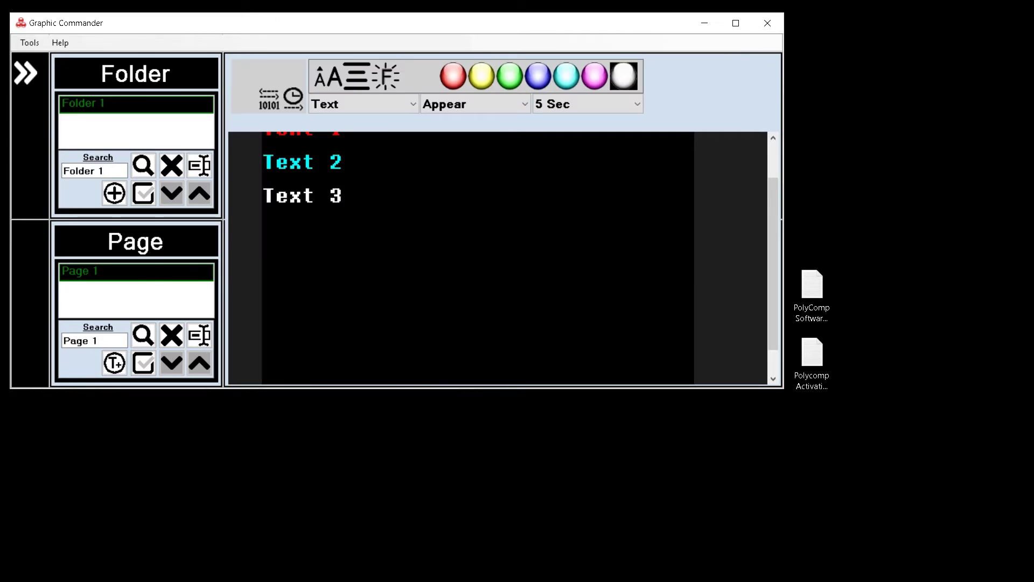
scroll(777, 250, up, 2)
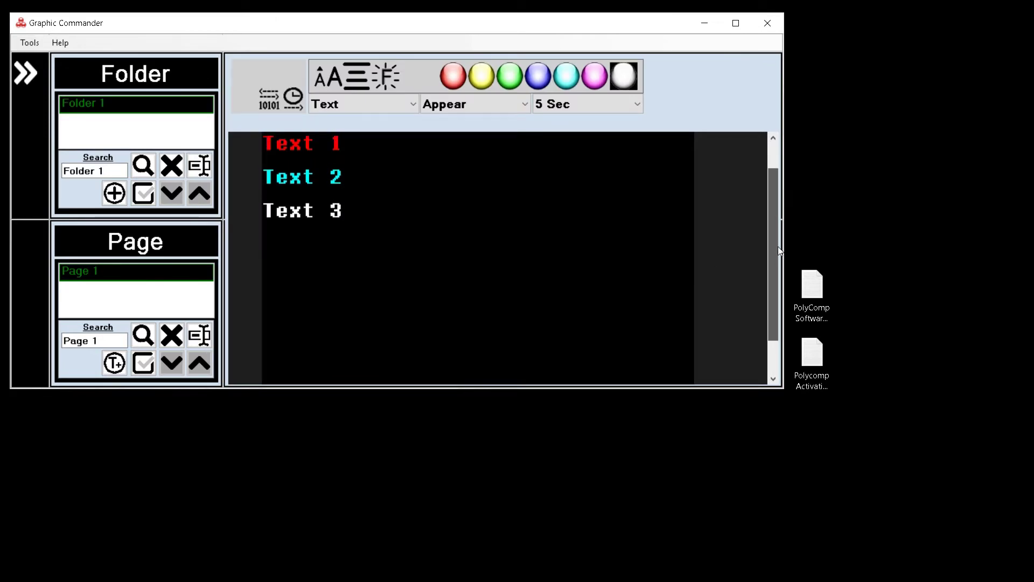
click(334, 78)
click(334, 79)
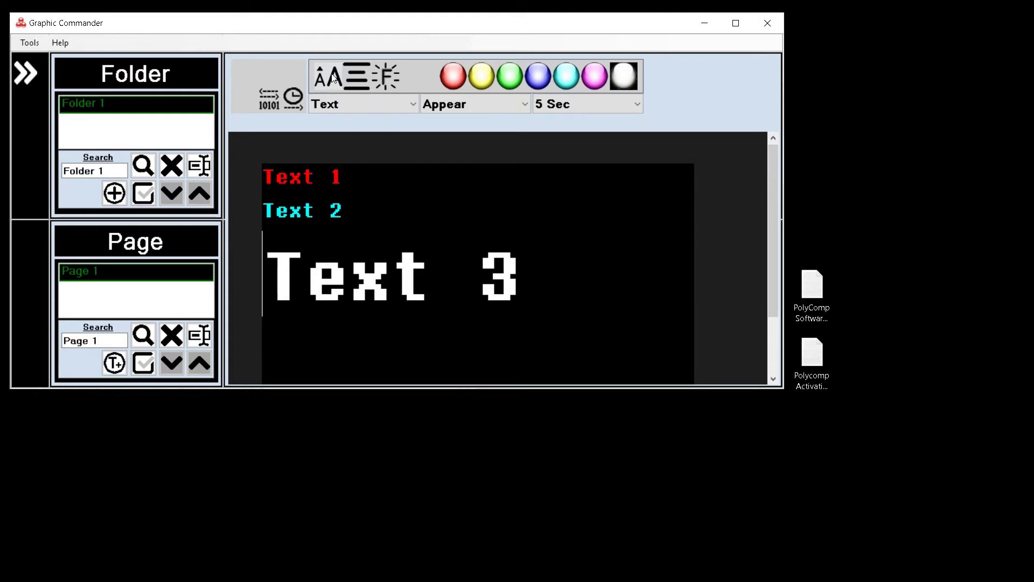
click(334, 78)
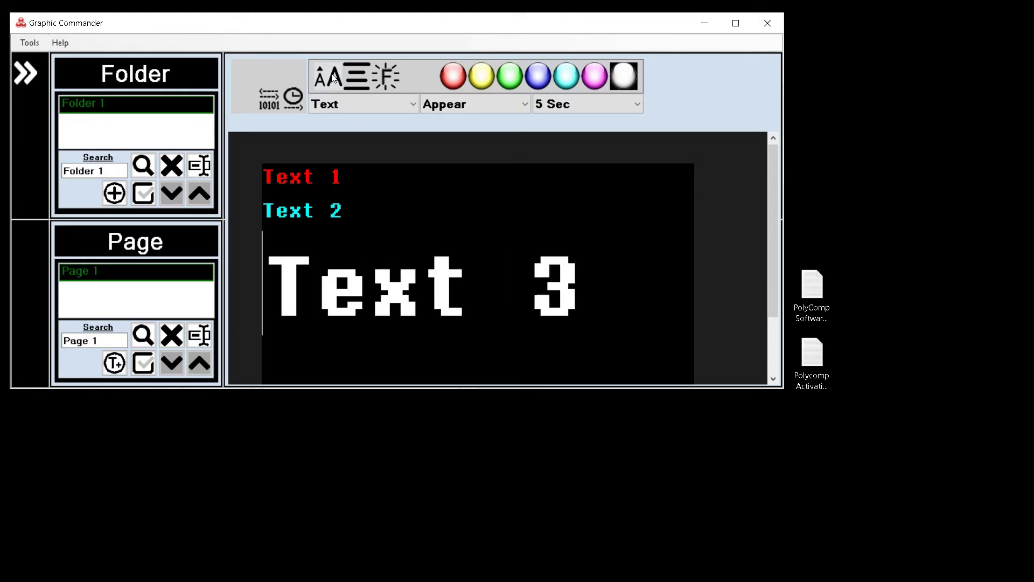
click(269, 101)
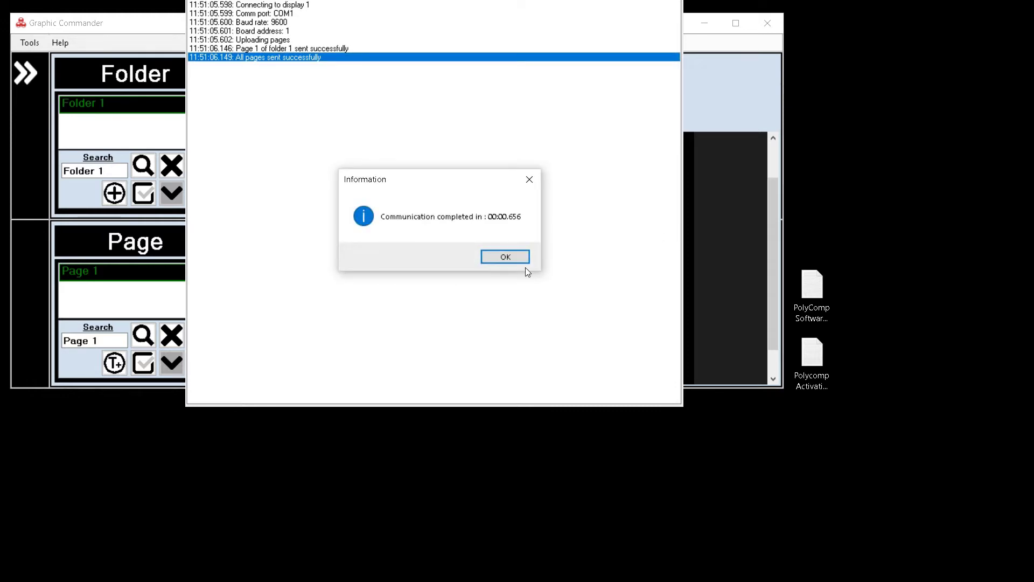
click(520, 261)
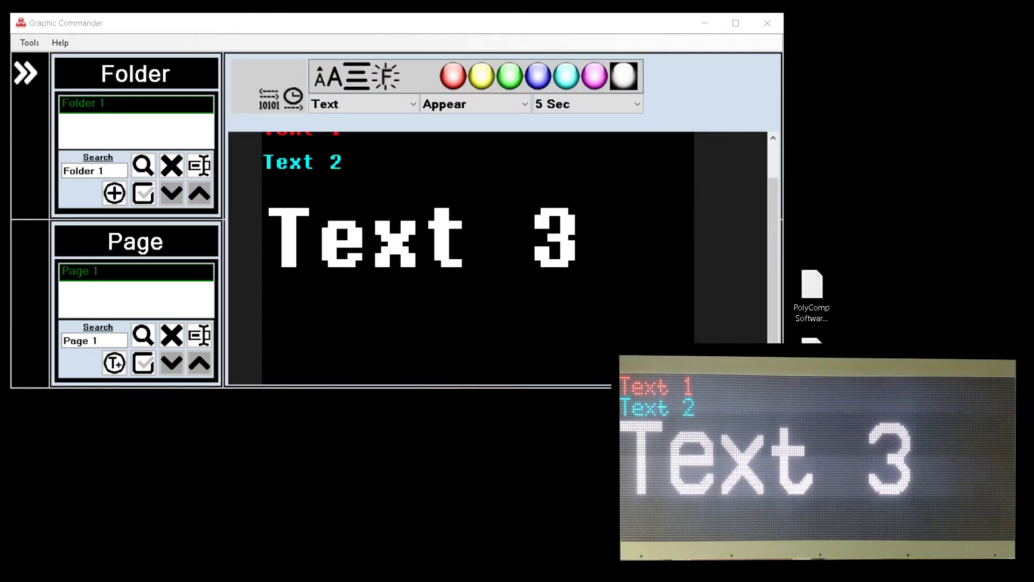
- Centre all three lines horizontally and upload the centred page to the sign
click(354, 81)
click(270, 102)
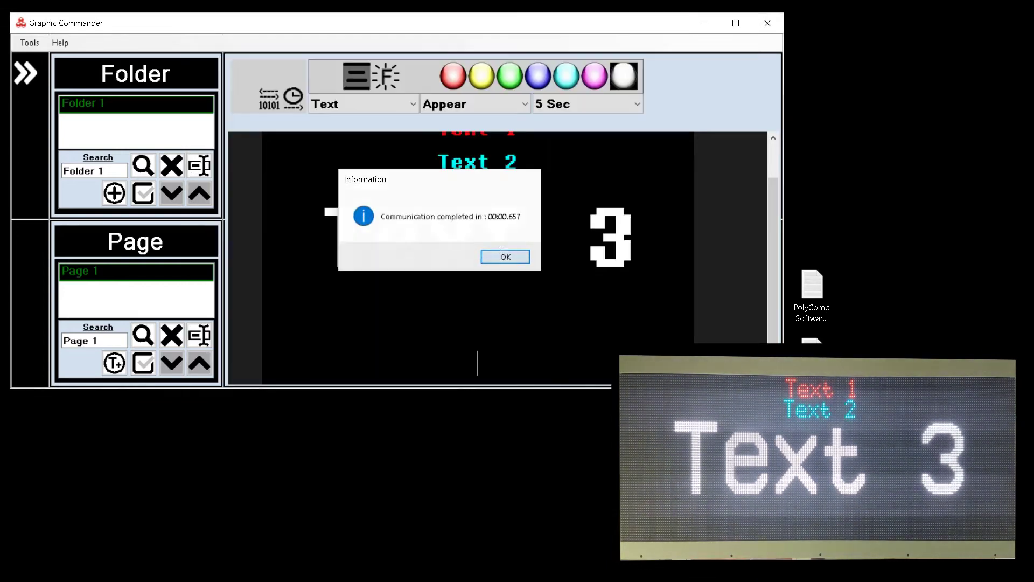
click(501, 254)
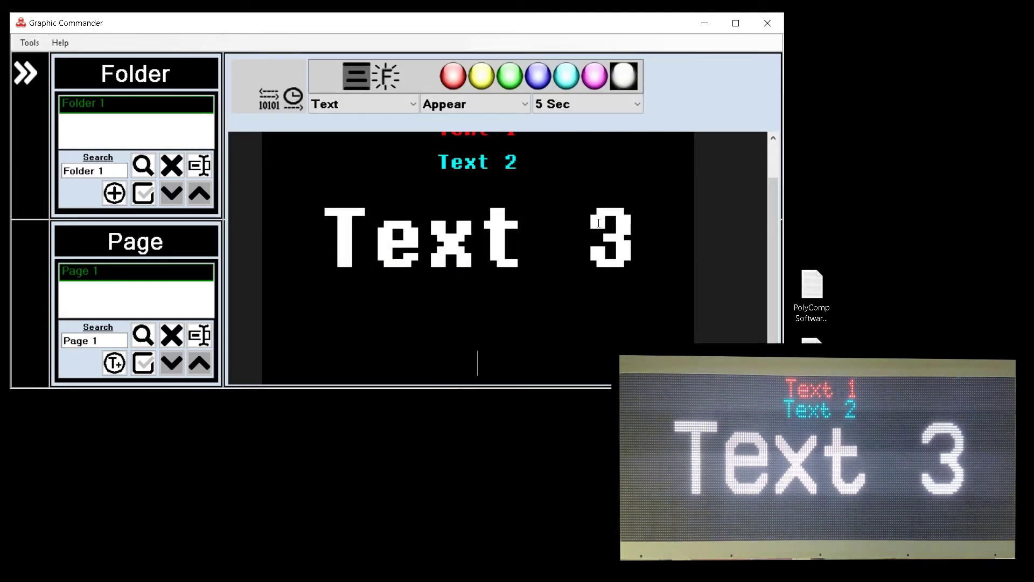
drag(775, 252, 778, 231)
- Change Page 1's transition effect from Appear to Auto and upload it
click(526, 103)
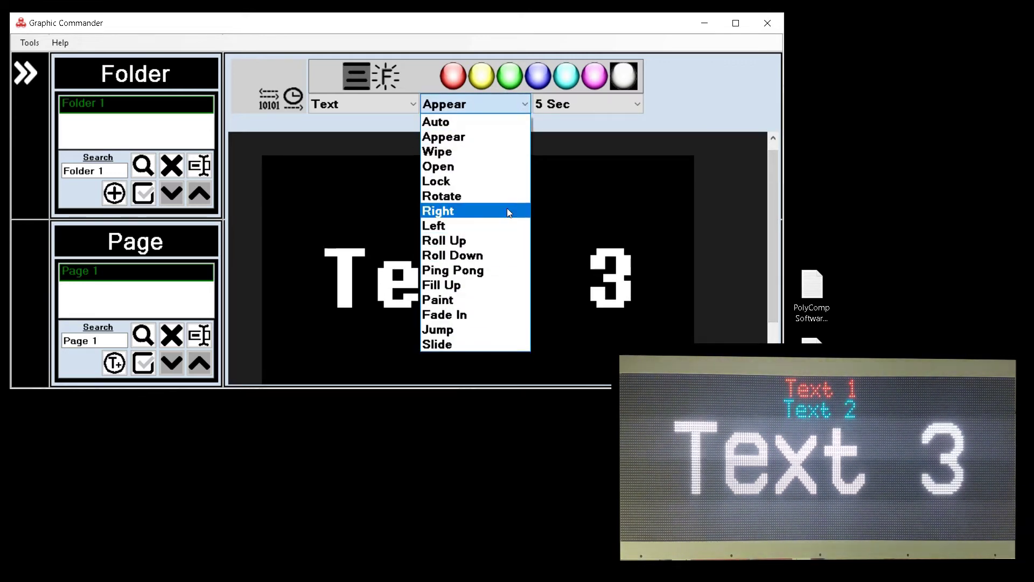
click(502, 125)
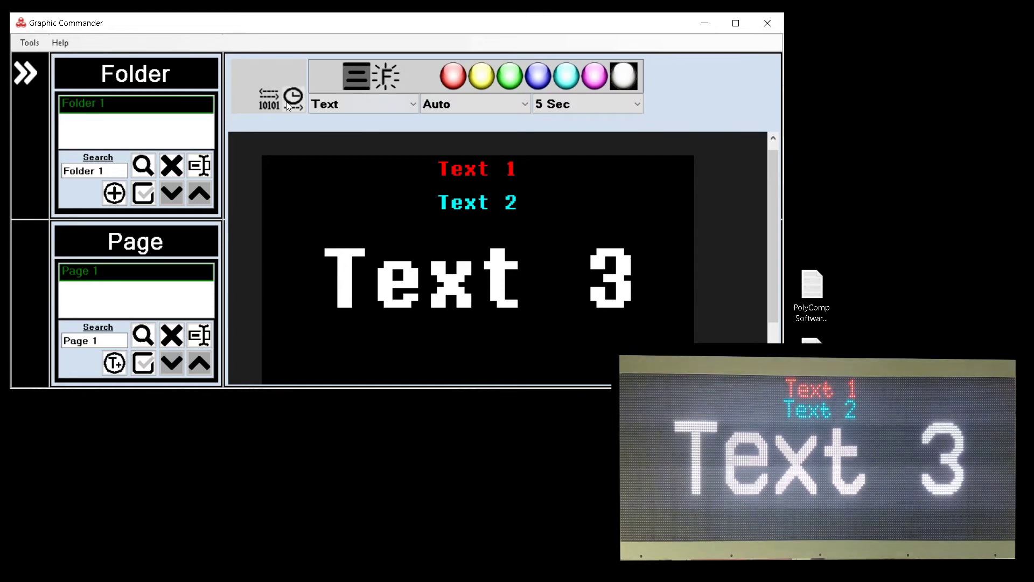
click(270, 99)
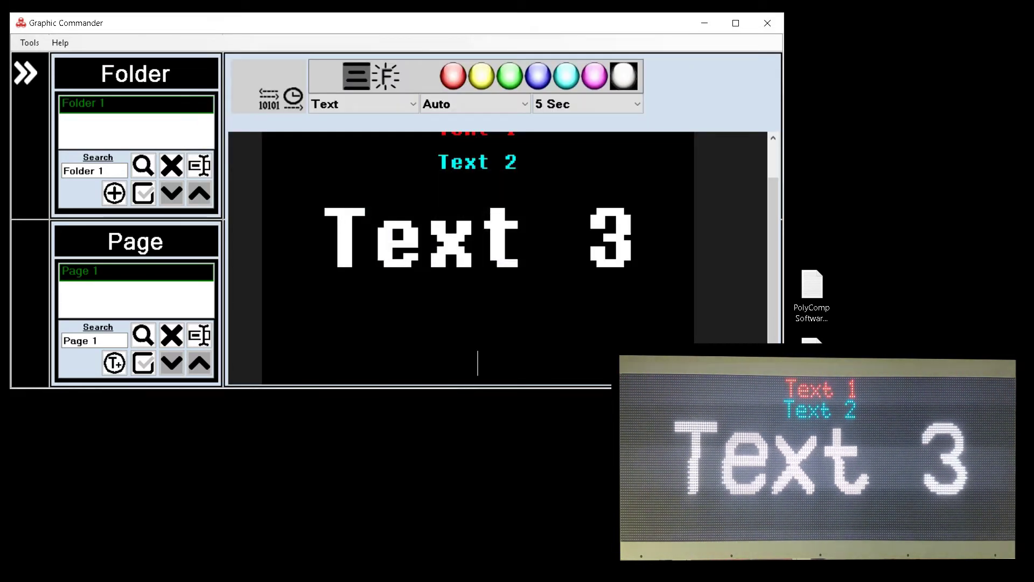
click(506, 257)
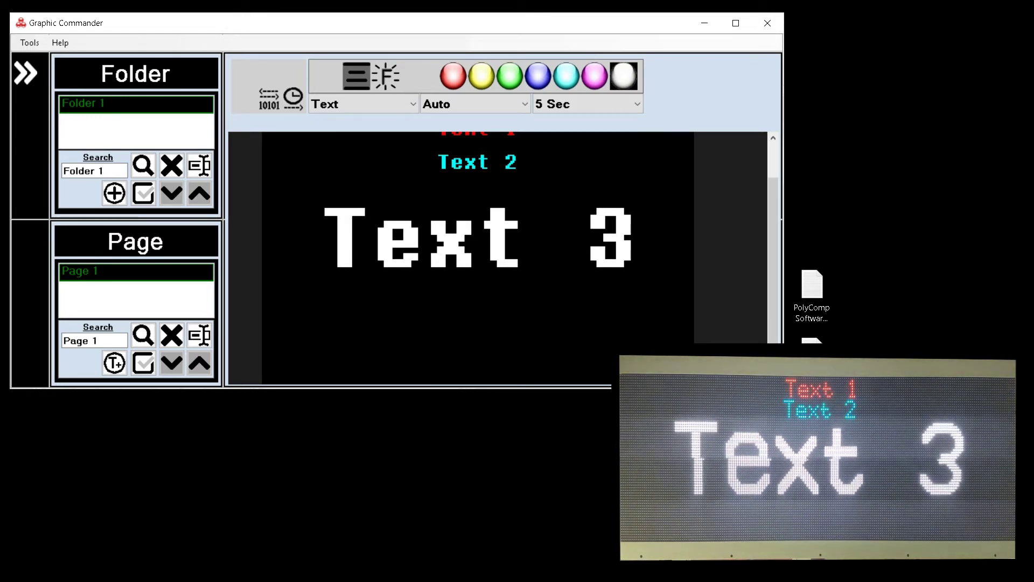
- Add a bottom line 'slide text test' using the Slide effect at Fastest, then upload
scroll(774, 220, down, 1)
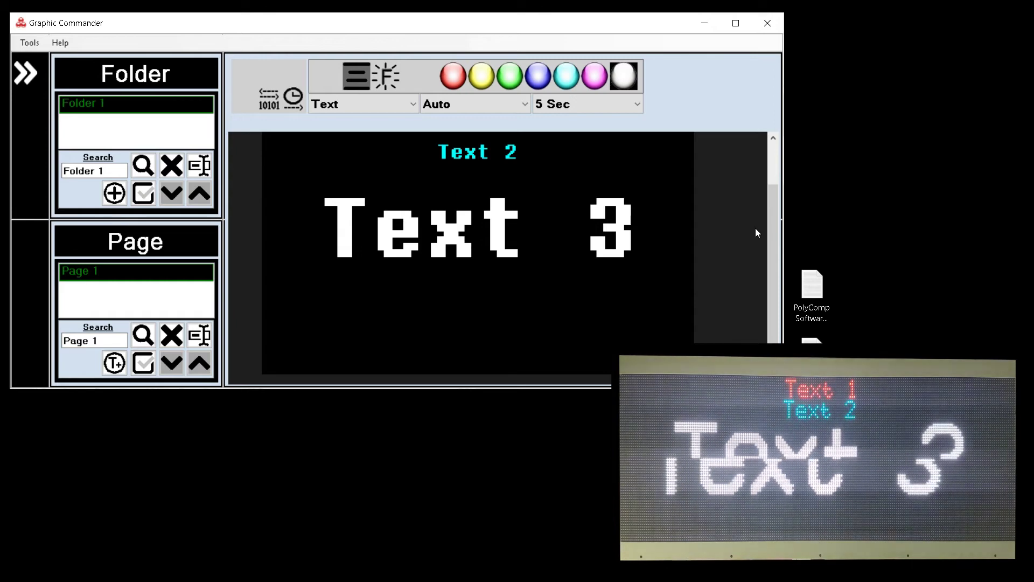
click(523, 105)
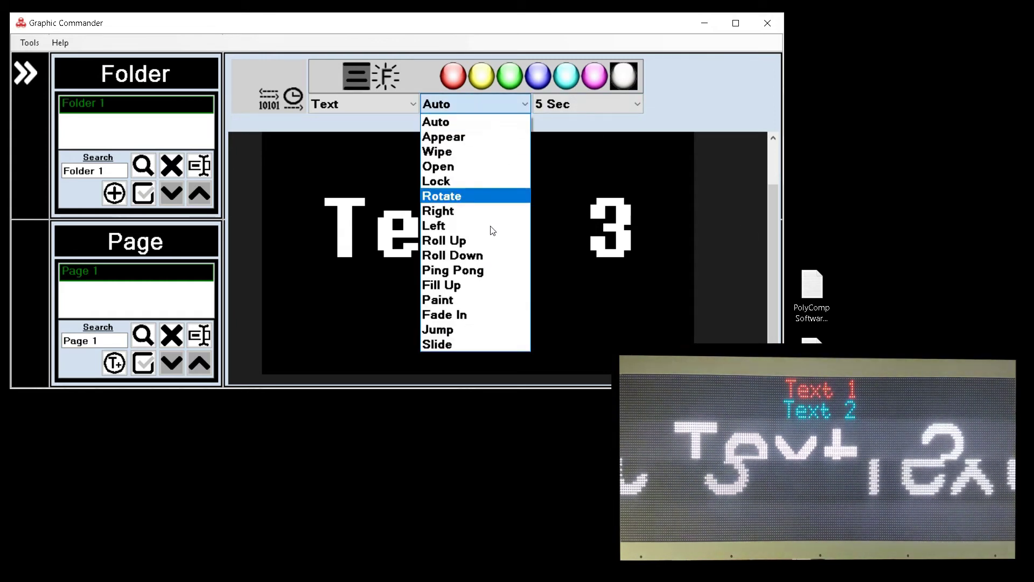
click(481, 344)
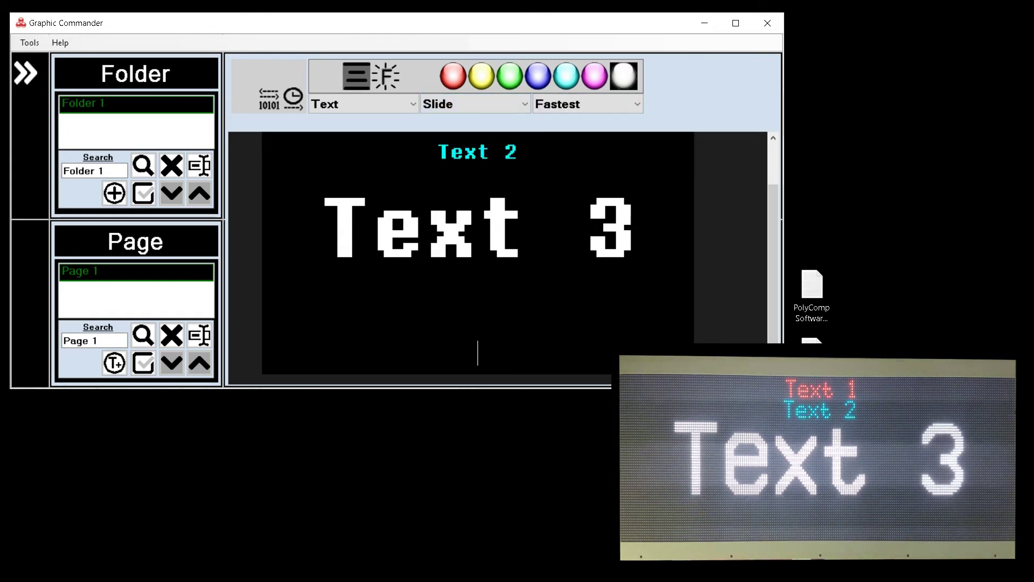
text(s)
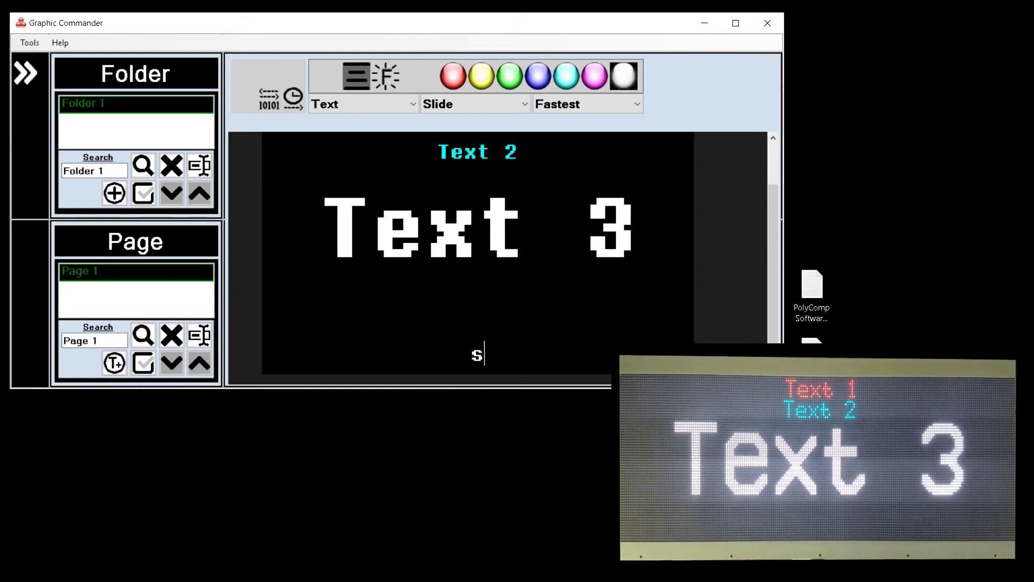
text(lide t)
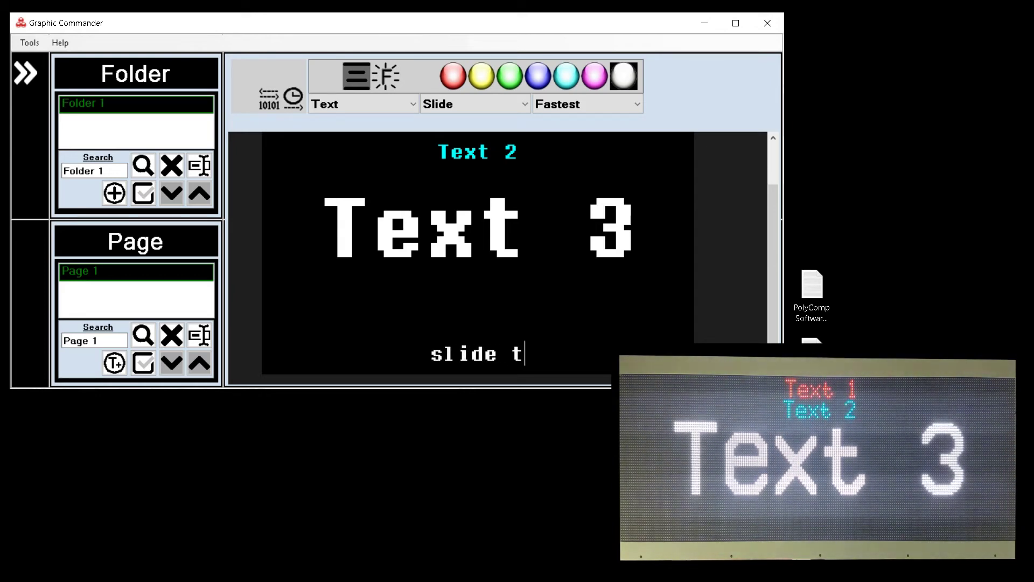
text(ext test)
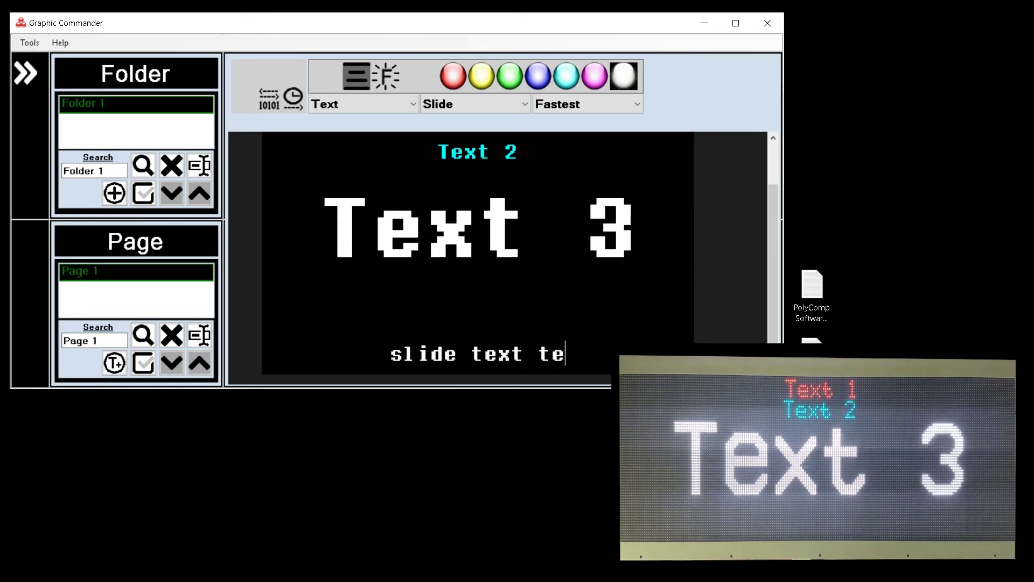
click(283, 106)
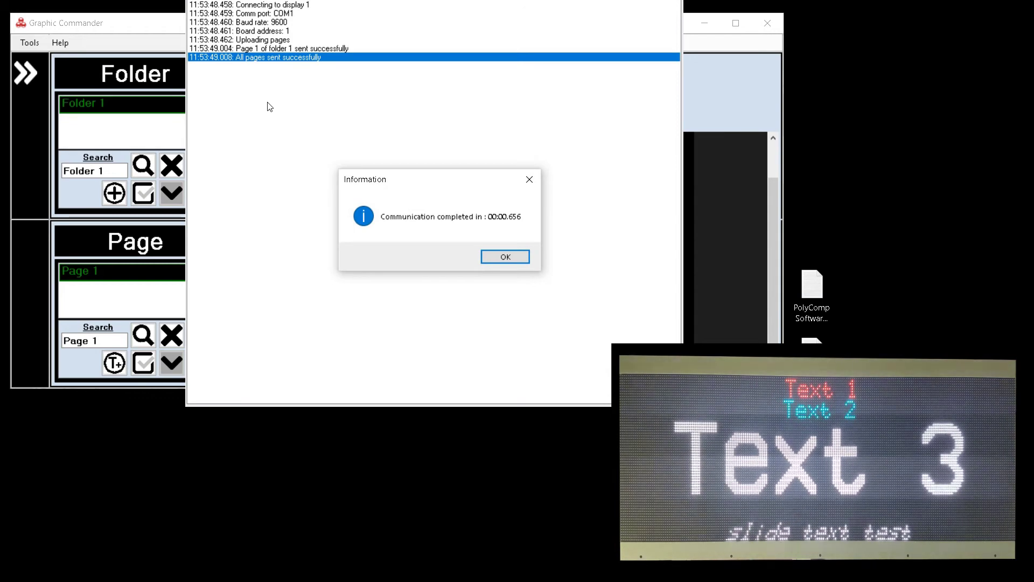
click(506, 257)
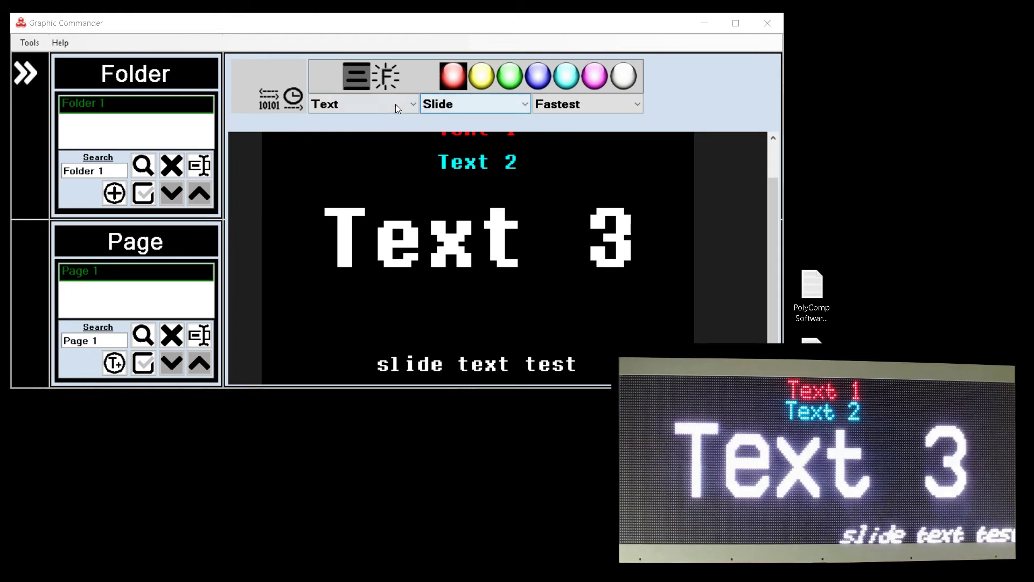
- Turn the top line from Text into a red Clock field and upload it
click(413, 104)
click(370, 136)
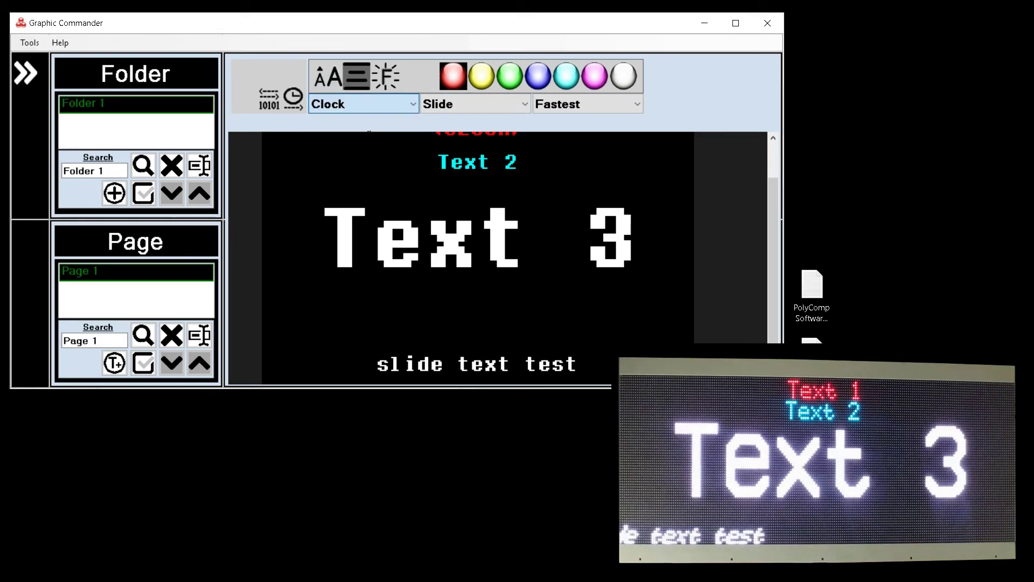
scroll(774, 253, up, 2)
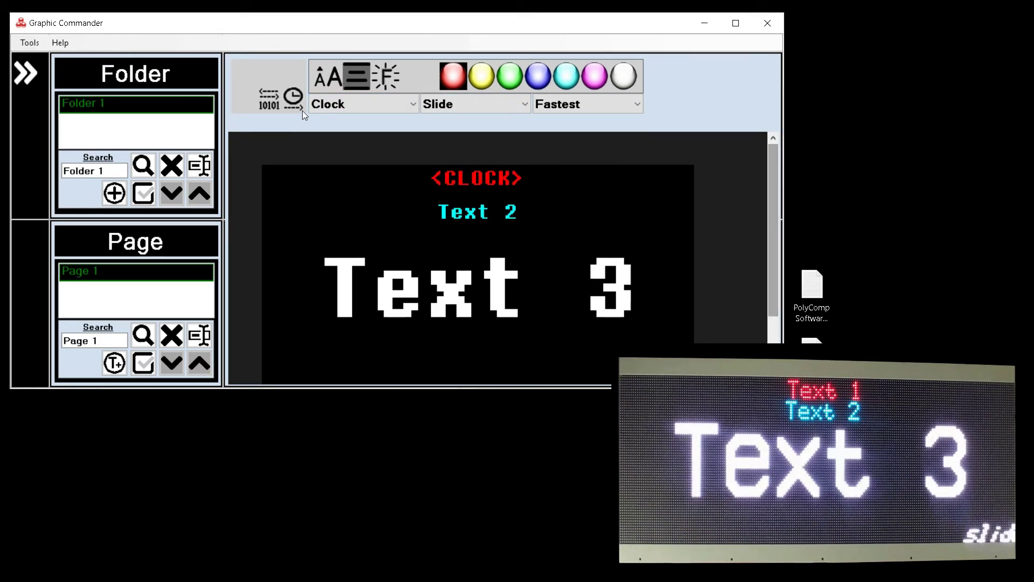
click(269, 100)
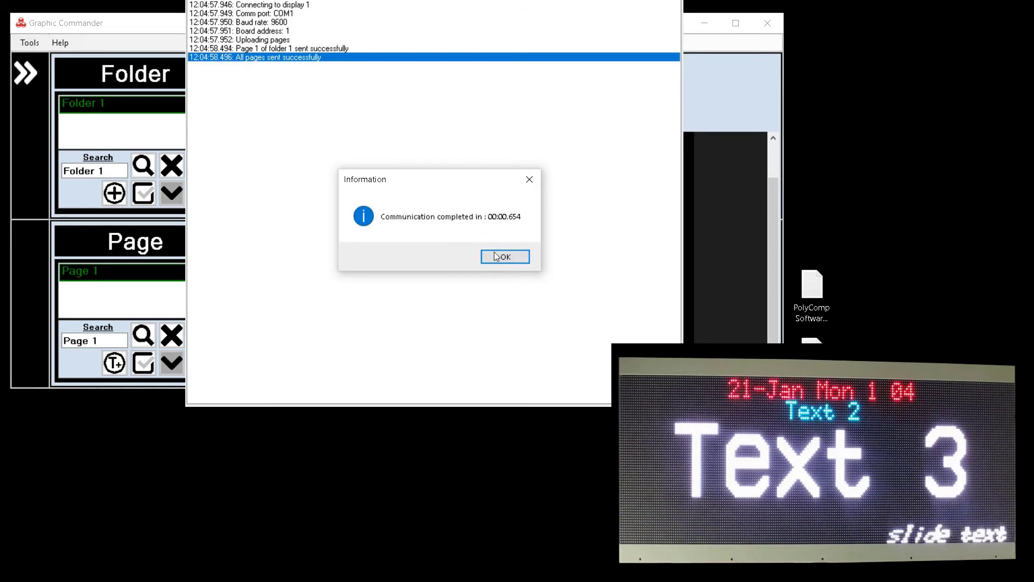
click(496, 256)
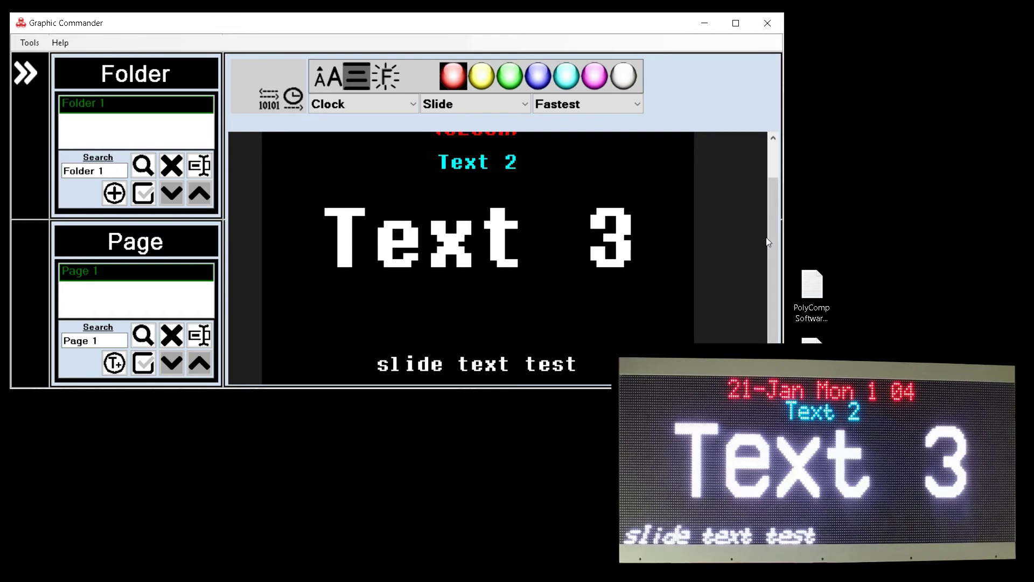
- Enlarge the <CLOCK> line's font and upload the updated layout to the sign
scroll(767, 241, up, 3)
click(478, 178)
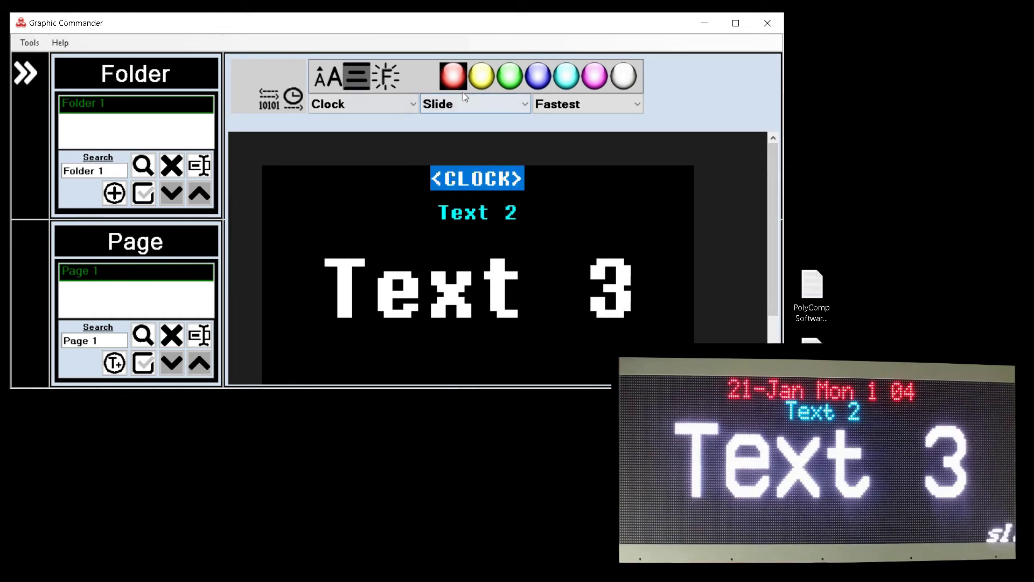
click(328, 77)
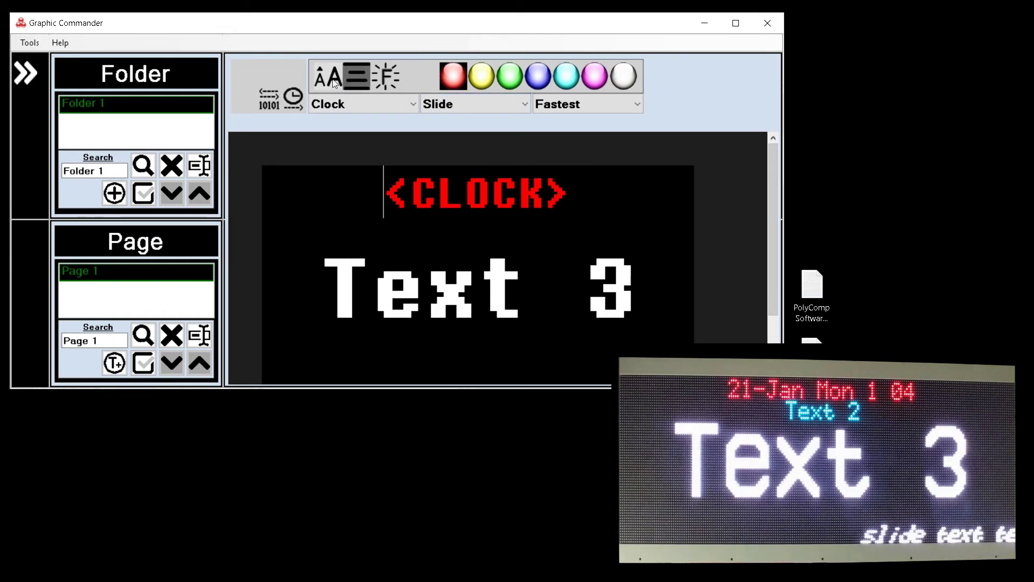
click(273, 103)
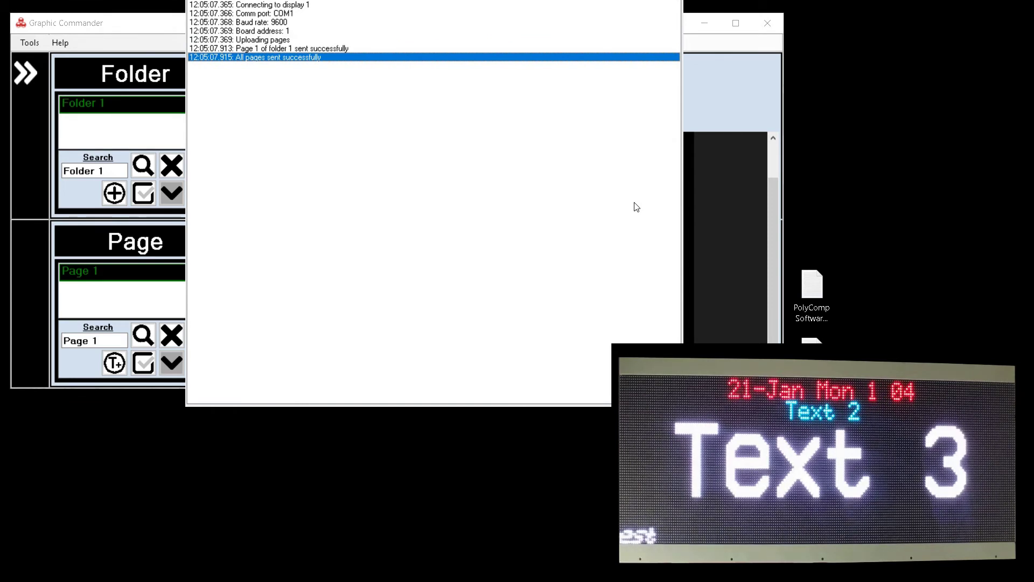
click(491, 257)
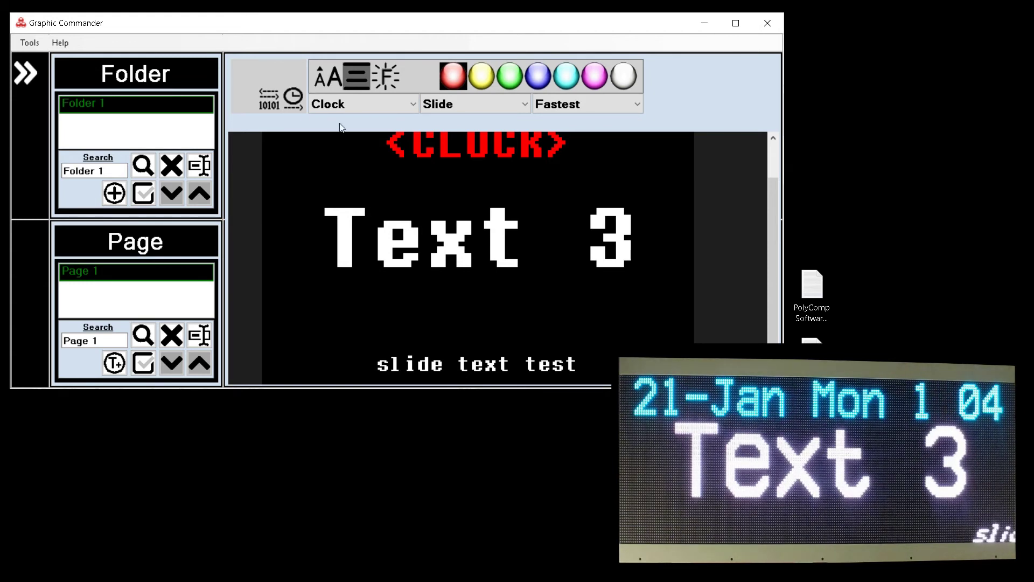
- Synchronise the sign's clock with the computer time and close the confirmation
click(300, 105)
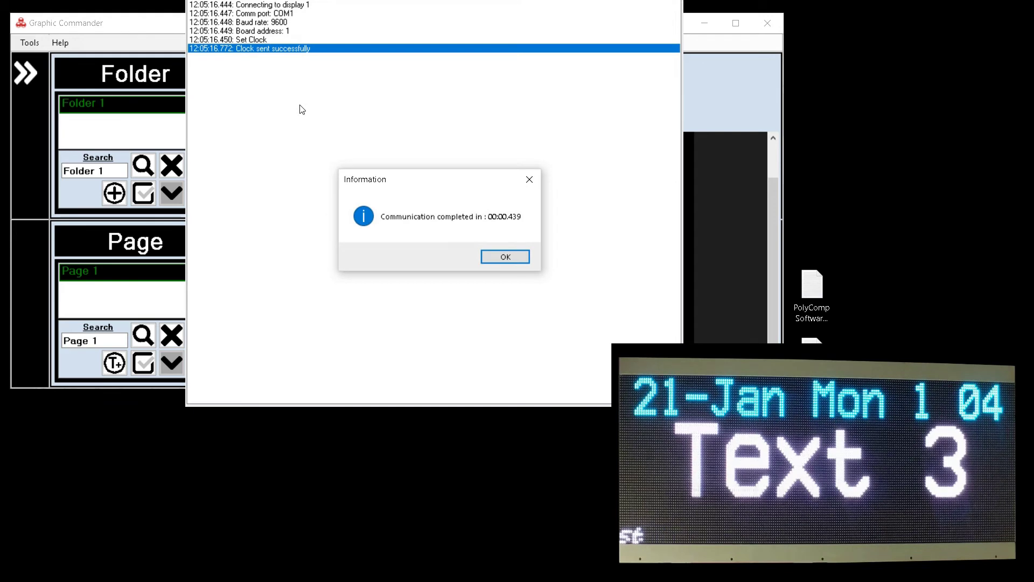
click(499, 254)
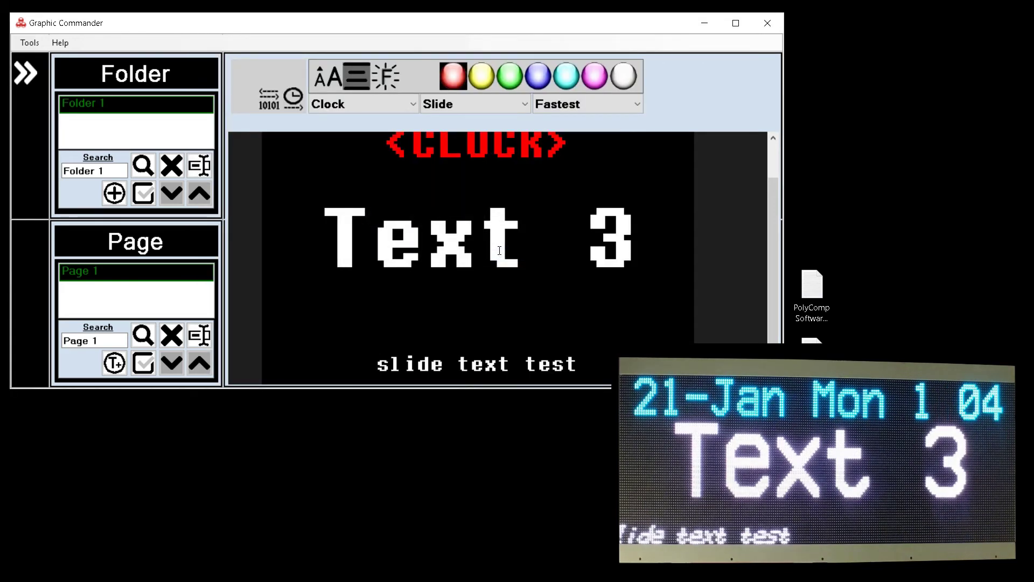
- Add a page named 'Page 2' with red text 'Page 2' and upload
click(111, 370)
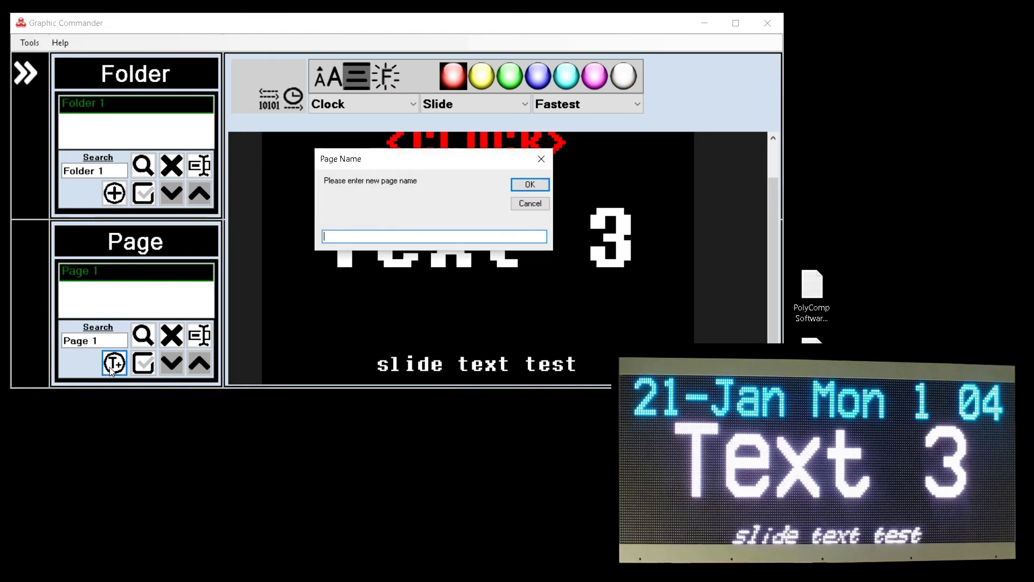
text(Pa)
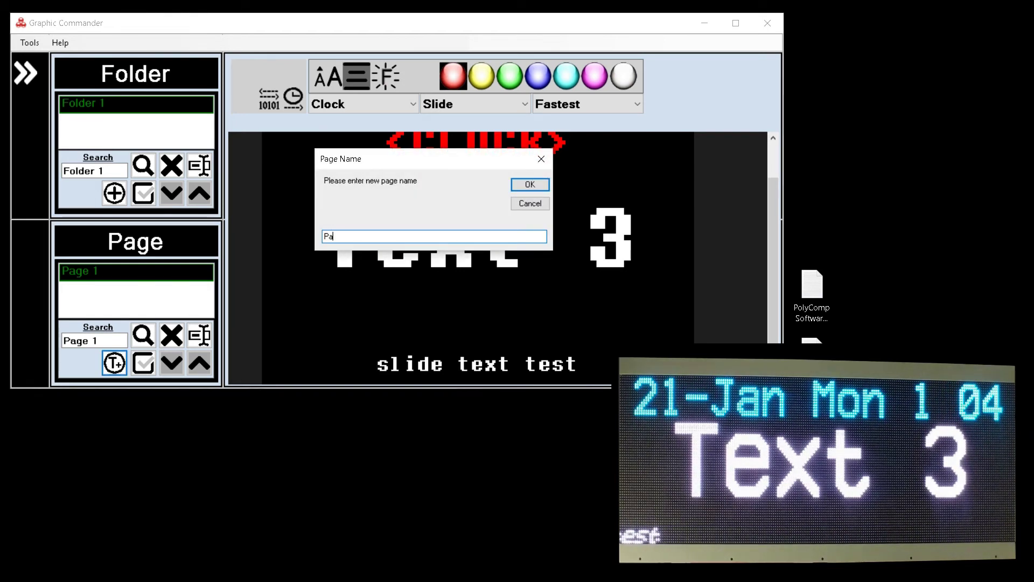
text(ge 2)
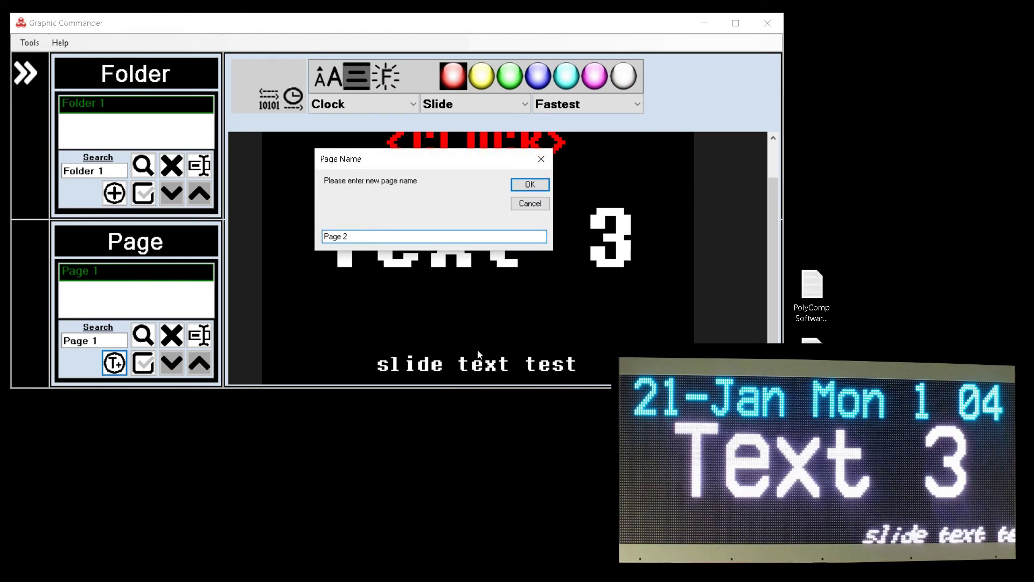
key(Return)
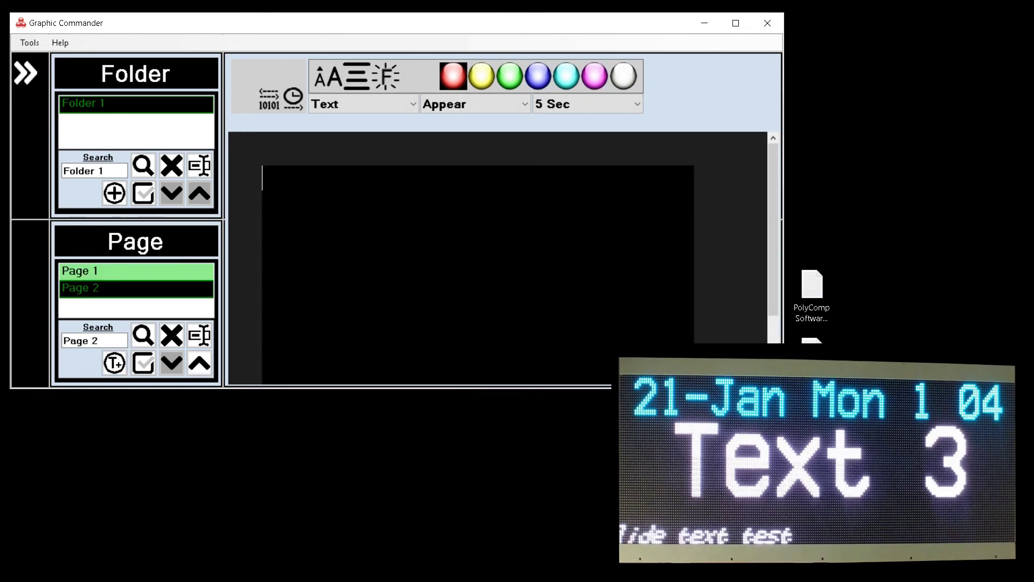
text(Pa)
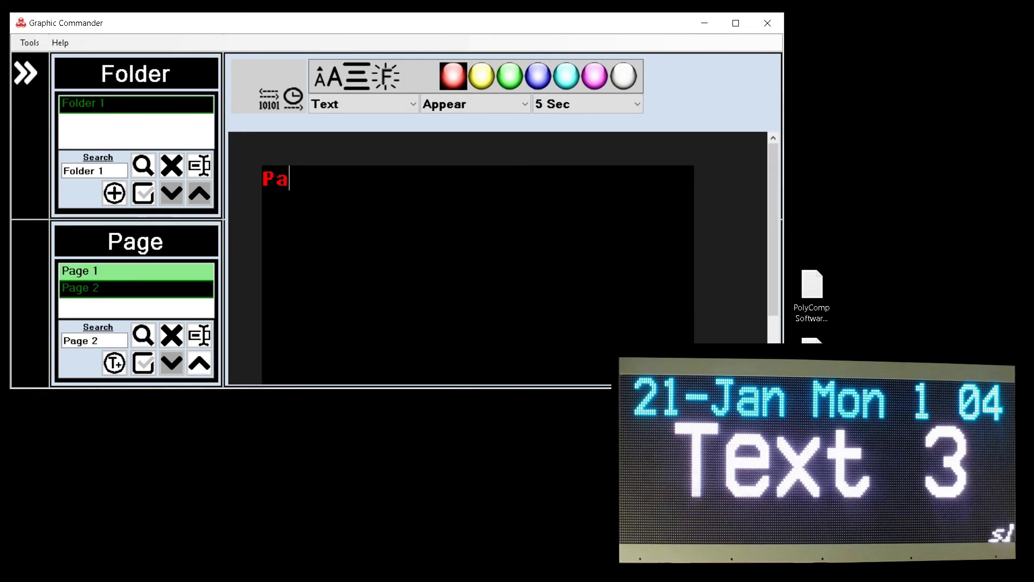
text(ge 2)
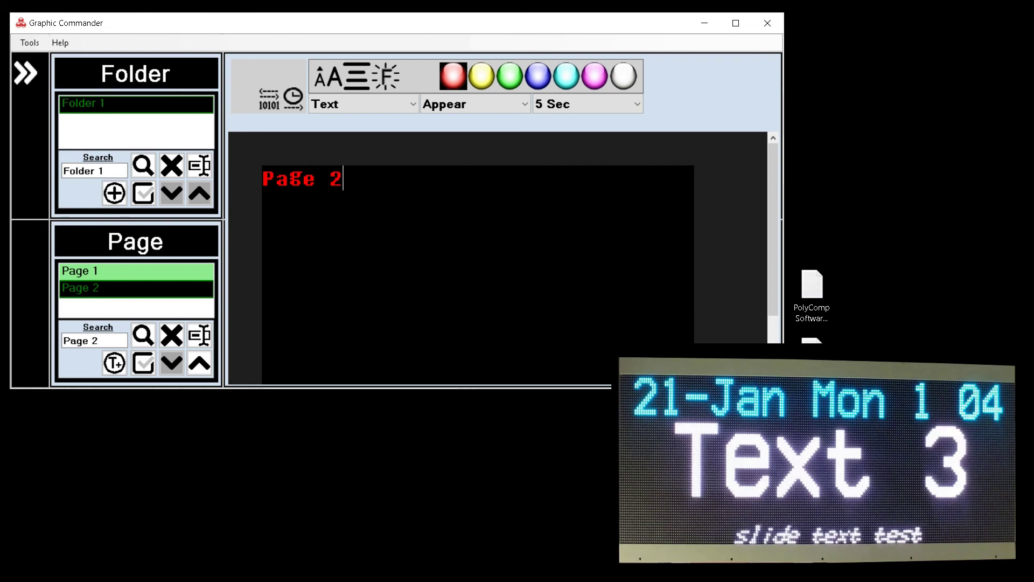
click(270, 95)
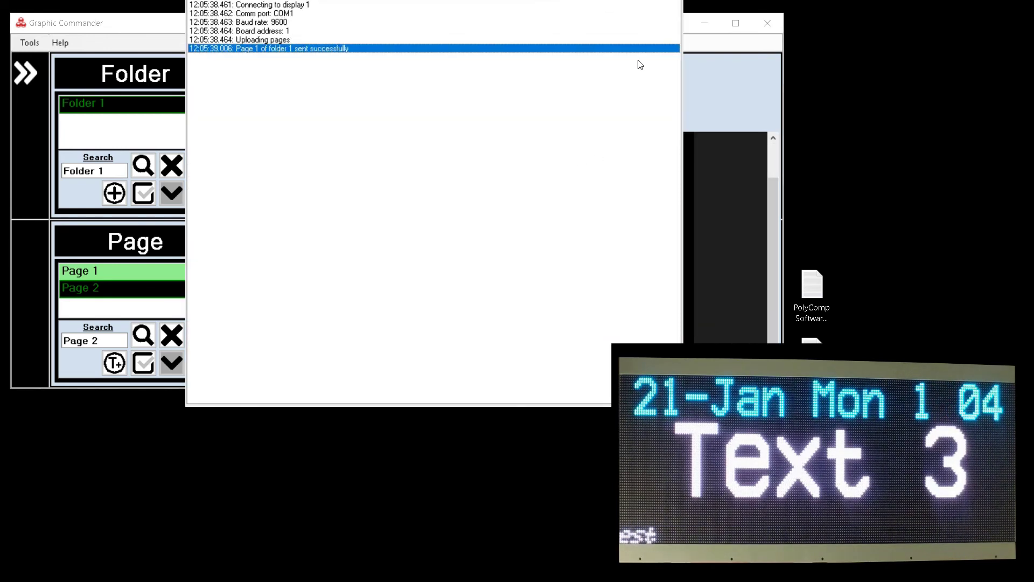